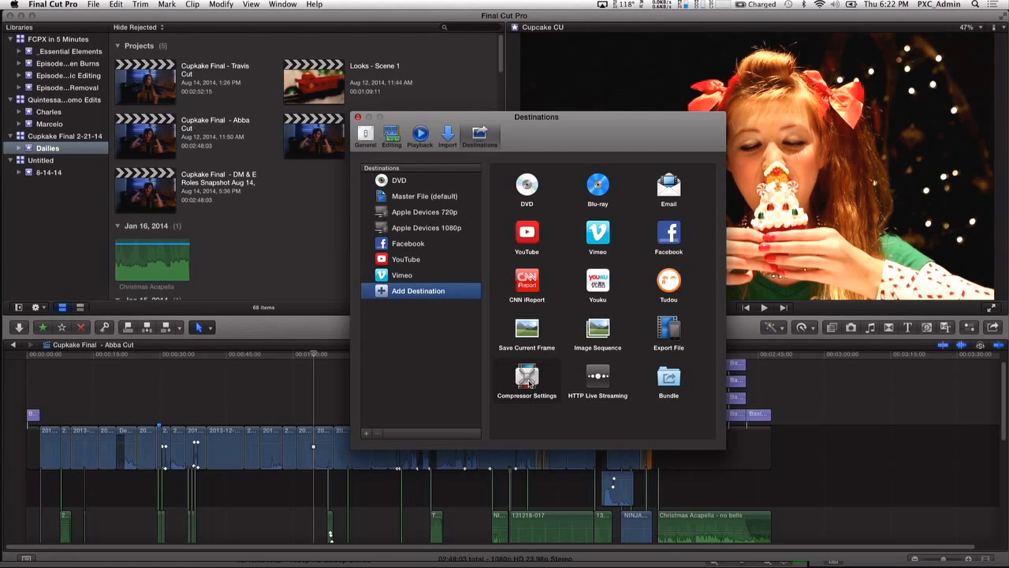
# Add a Compressor Settings destination that uses the built-in Podcasting preset H.264 for Video Podcasting.
pyautogui.click(530, 383)
pyautogui.moveTo(530, 383); pyautogui.dragTo(455, 299)
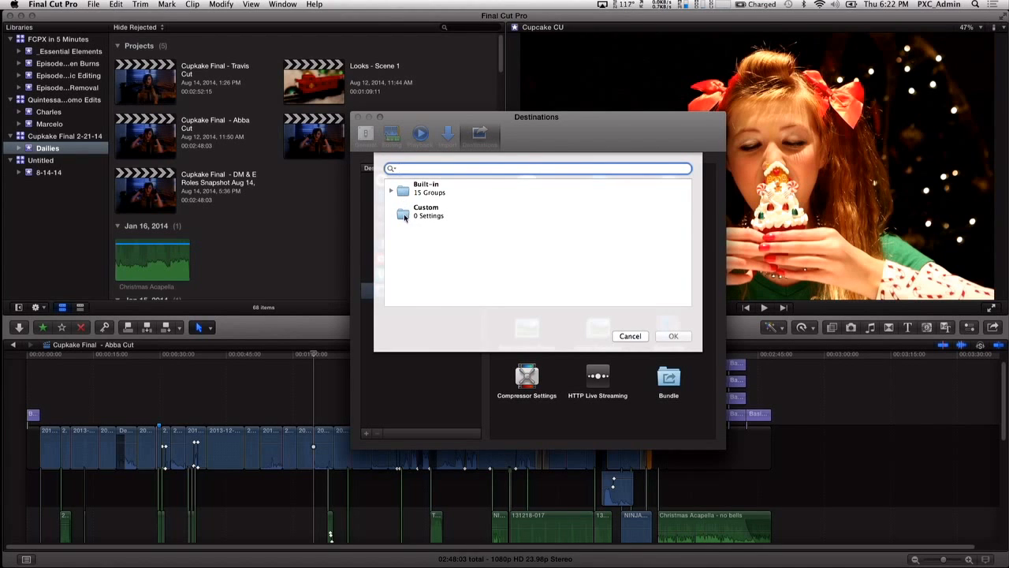
pyautogui.click(405, 215)
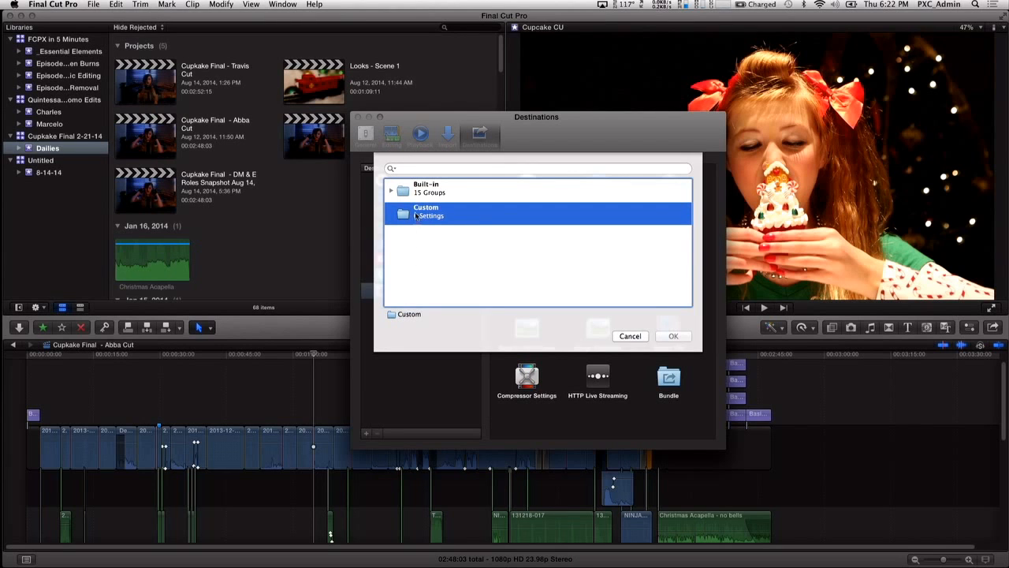
pyautogui.click(392, 191)
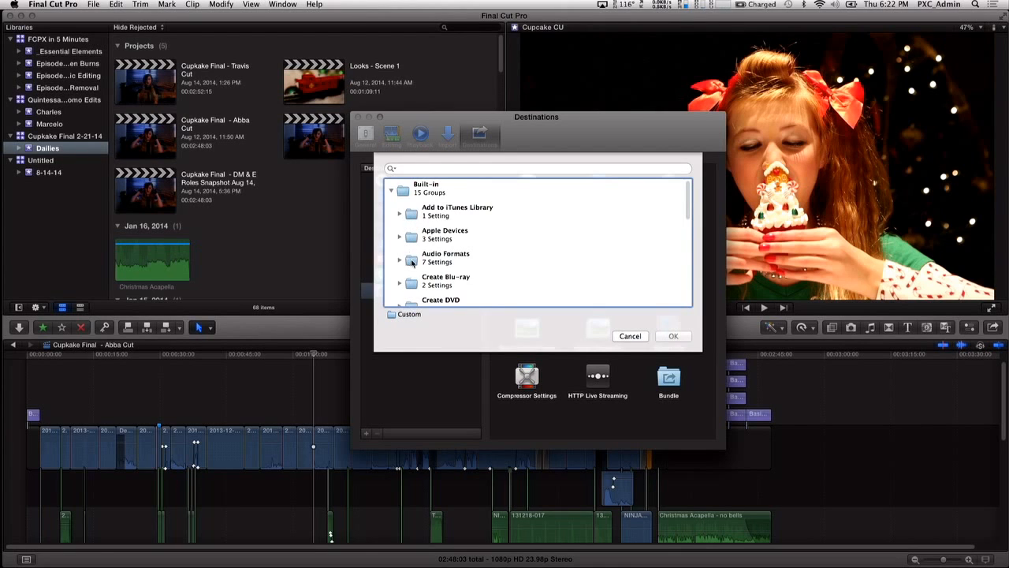
pyautogui.scroll(-3, 418, 263)
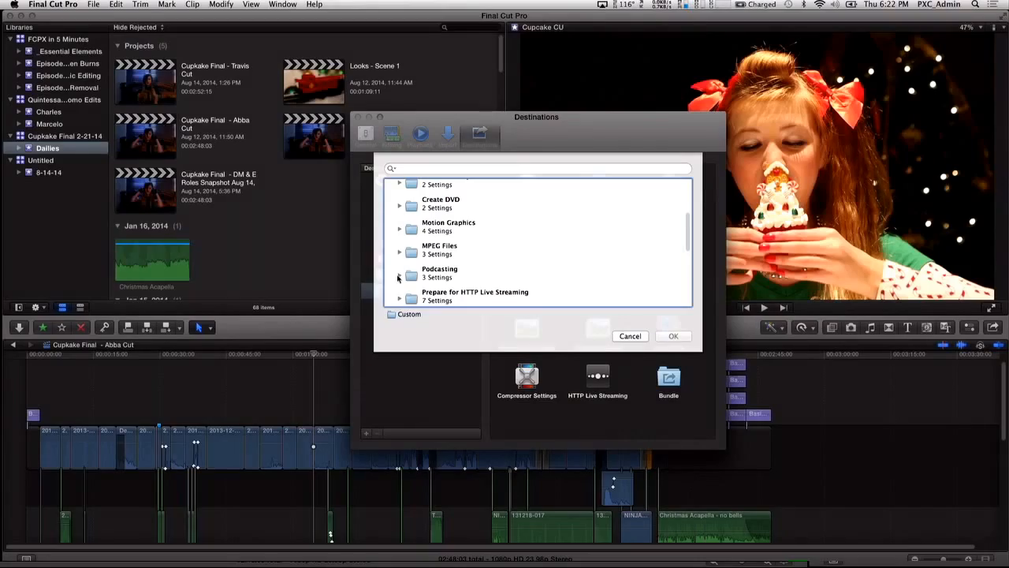
pyautogui.click(399, 278)
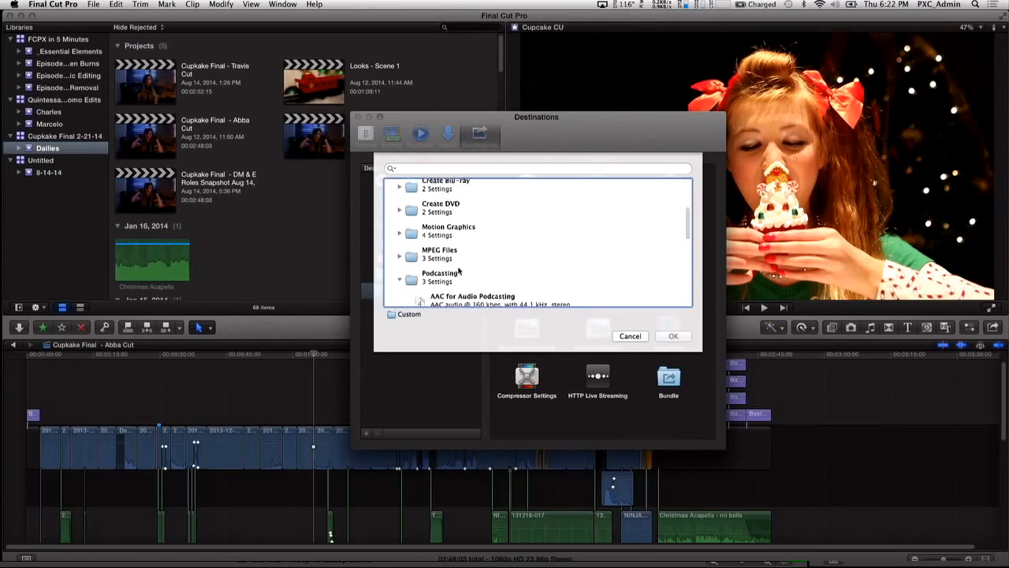
pyautogui.scroll(-3, 458, 268)
pyautogui.click(474, 225)
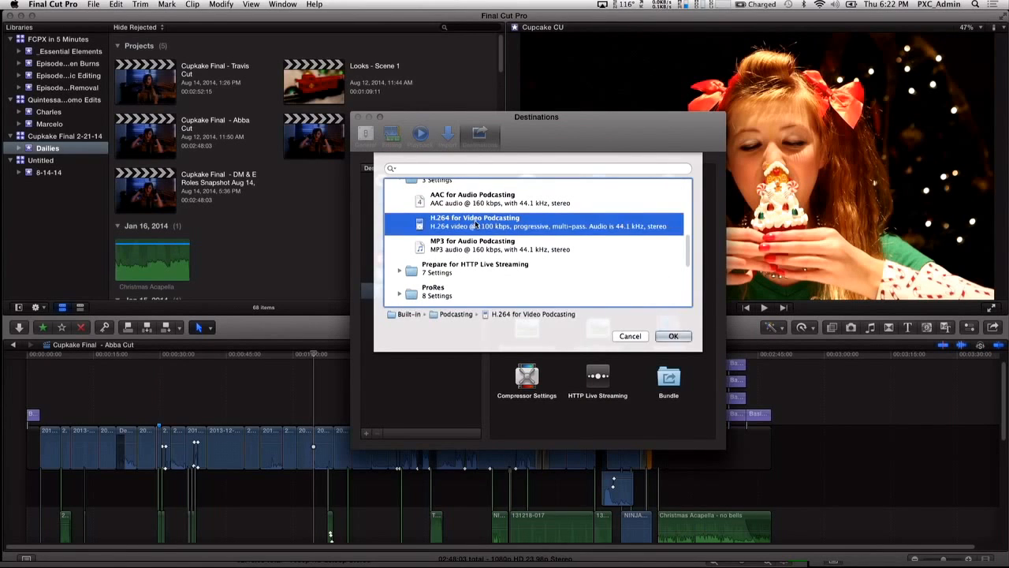
pyautogui.click(674, 336)
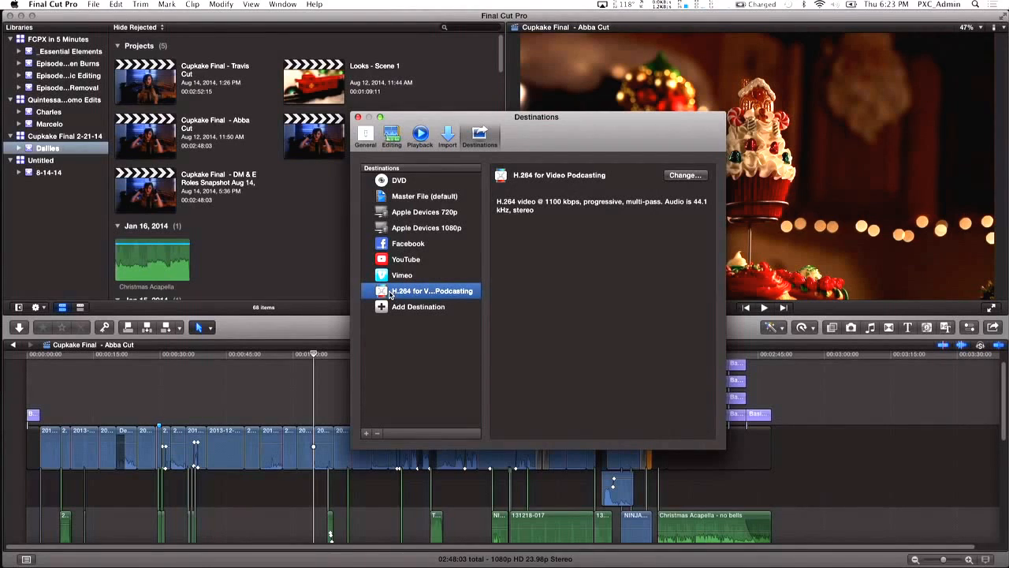
# Make the H.264 for Video Podcasting destination the default, close the preferences and return to the timeline.
pyautogui.rightClick(391, 292)
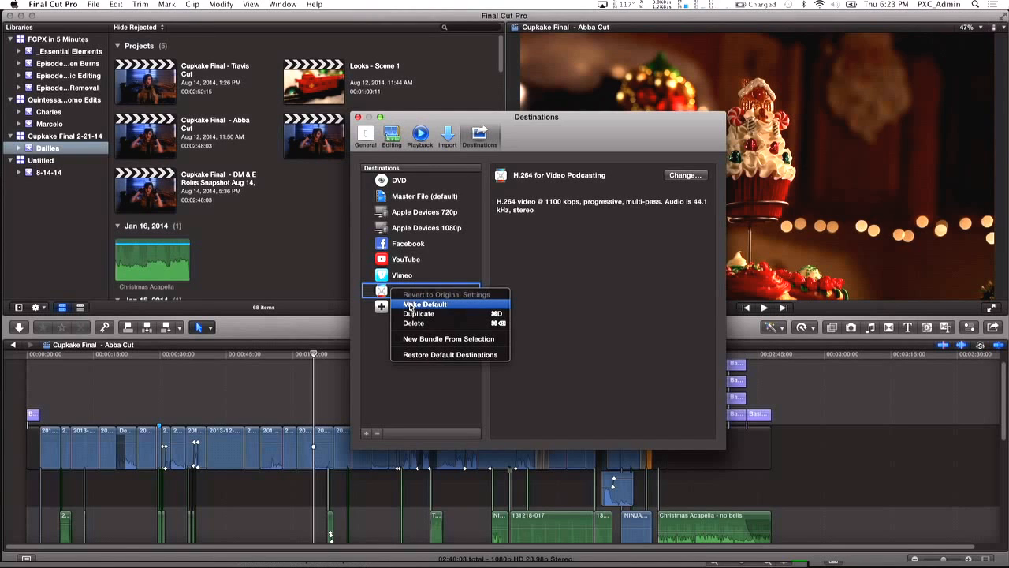
pyautogui.click(410, 306)
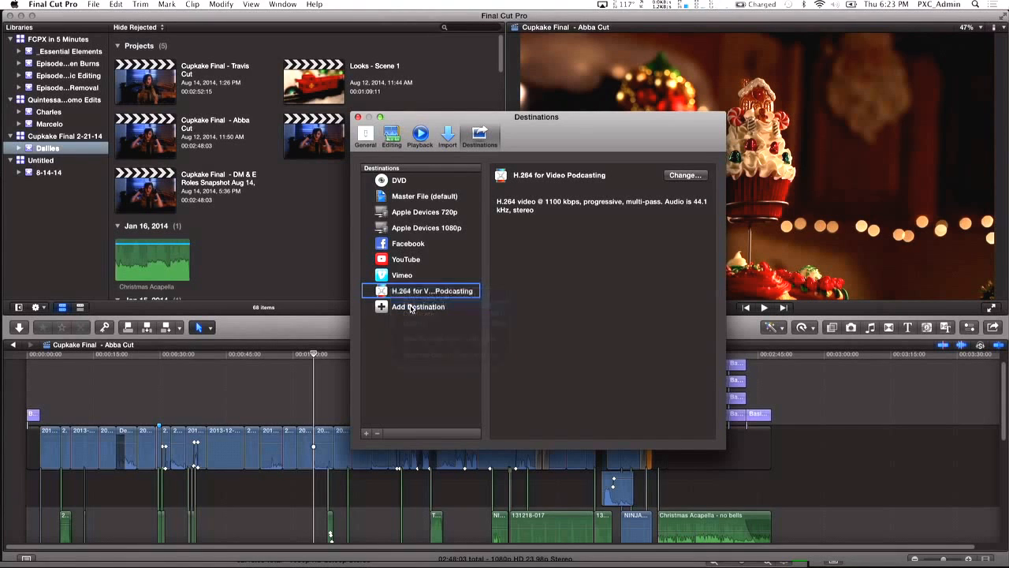
pyautogui.click(357, 117)
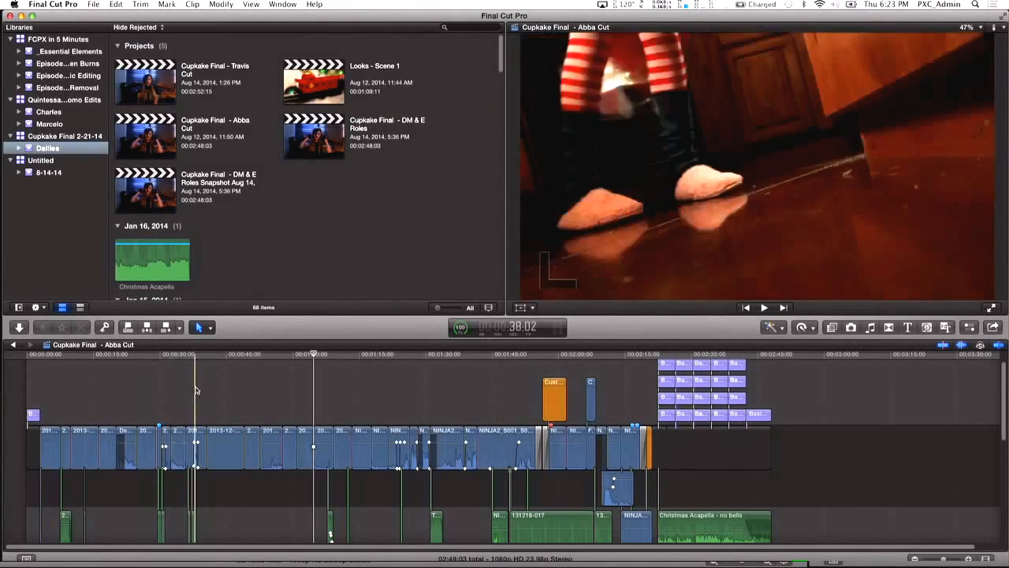
pyautogui.click(206, 390)
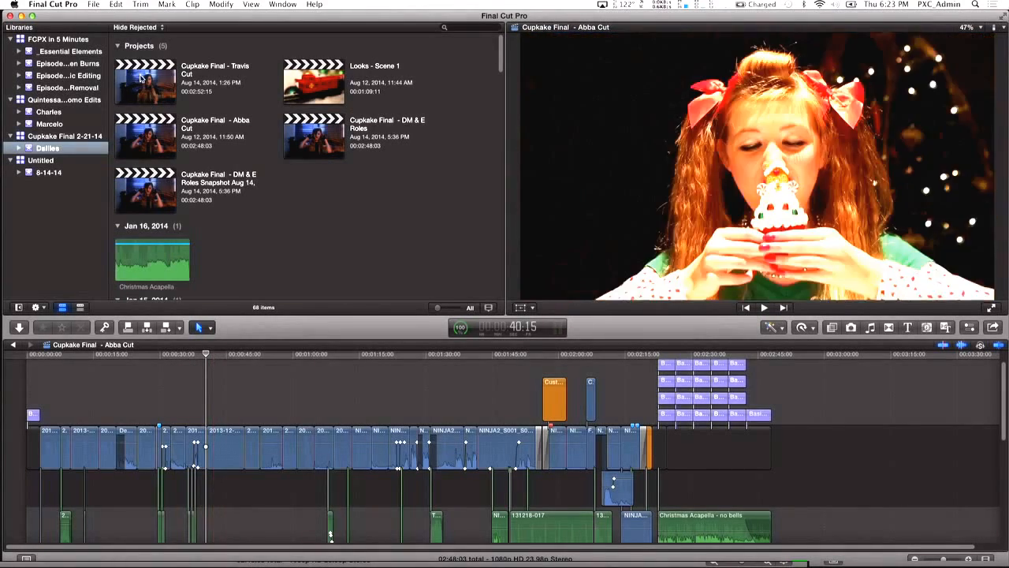
# Share the first Cupkake Final project with the default H.264 for Video Podcasting destination, review its settings and continue to the save options.
pyautogui.click(140, 76)
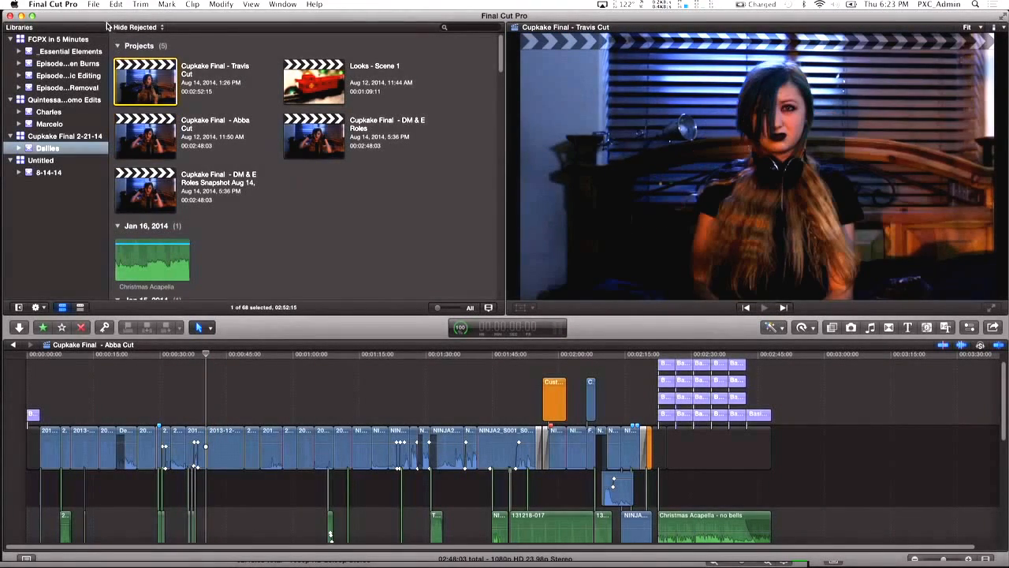
pyautogui.click(93, 4)
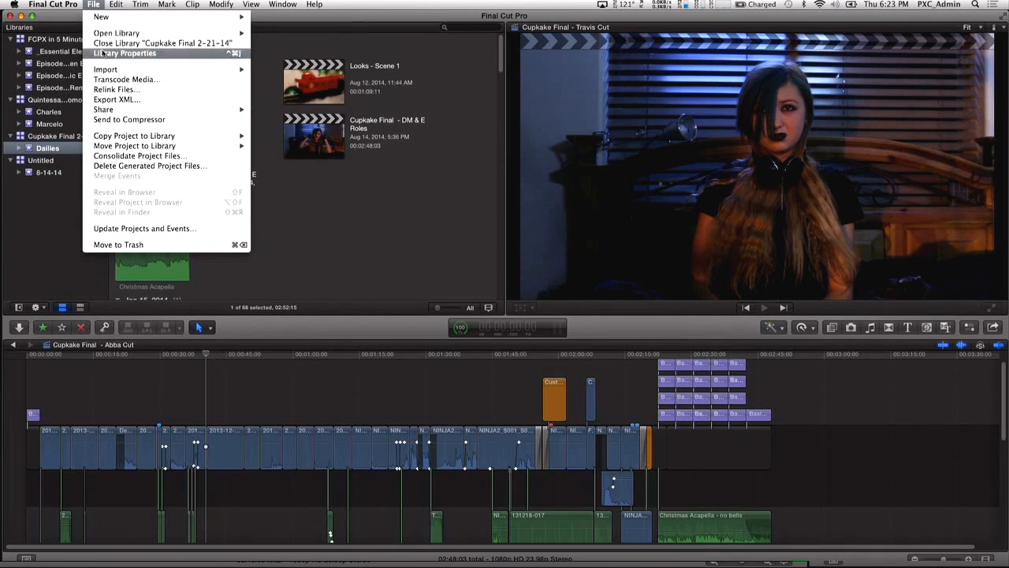
pyautogui.moveTo(120, 110)
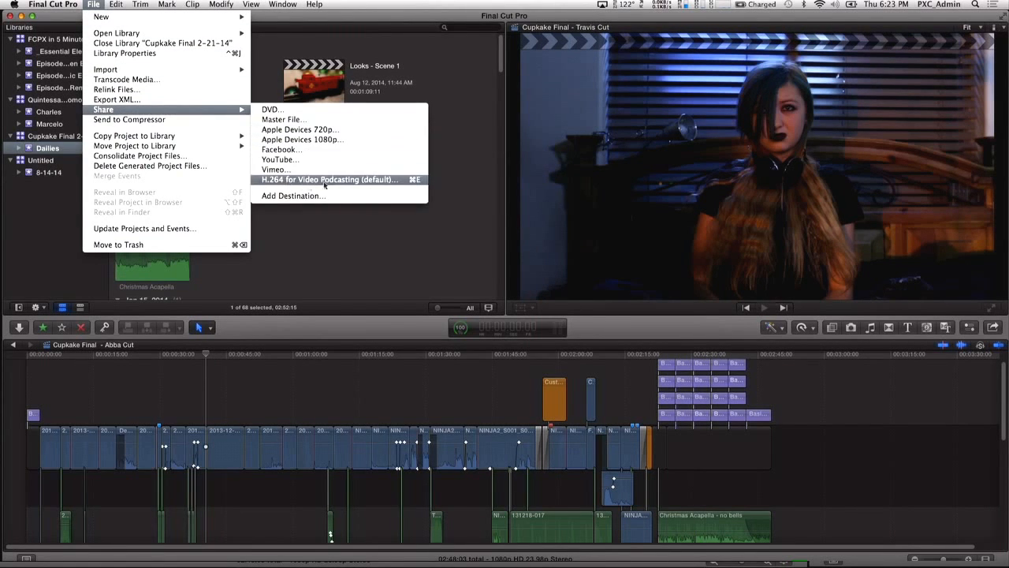
pyautogui.click(391, 180)
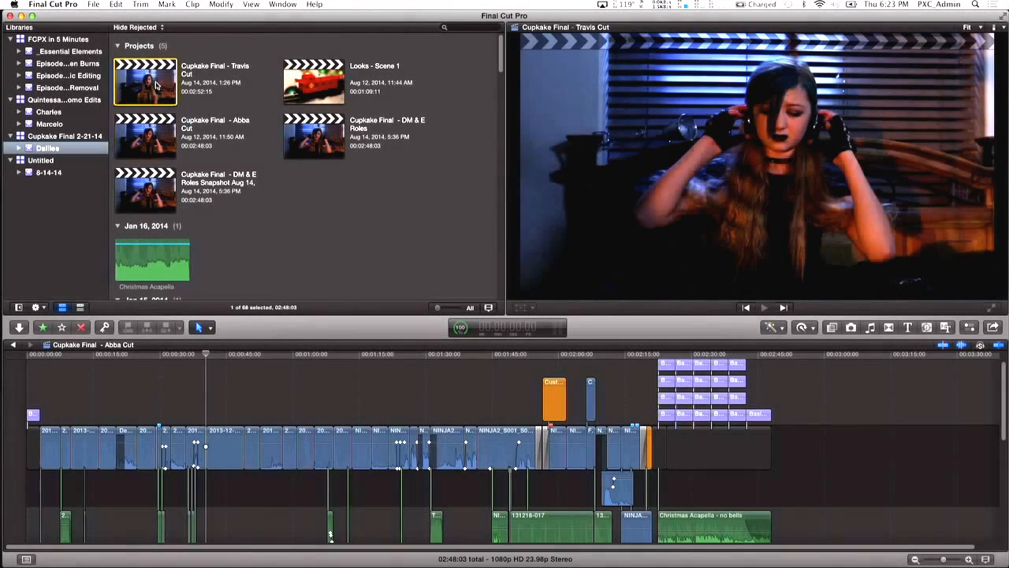
pyautogui.press('super+e')
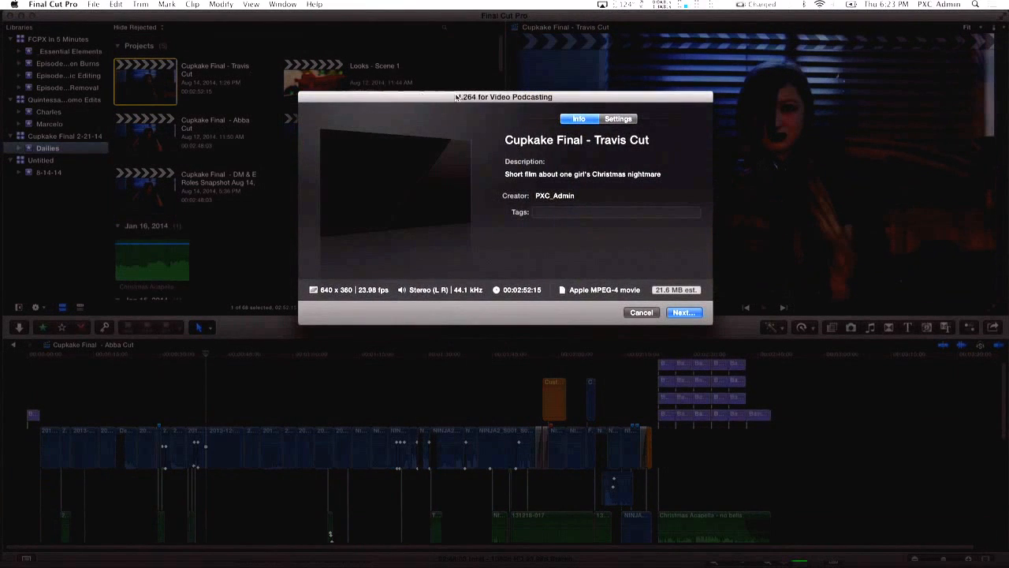
pyautogui.click(613, 120)
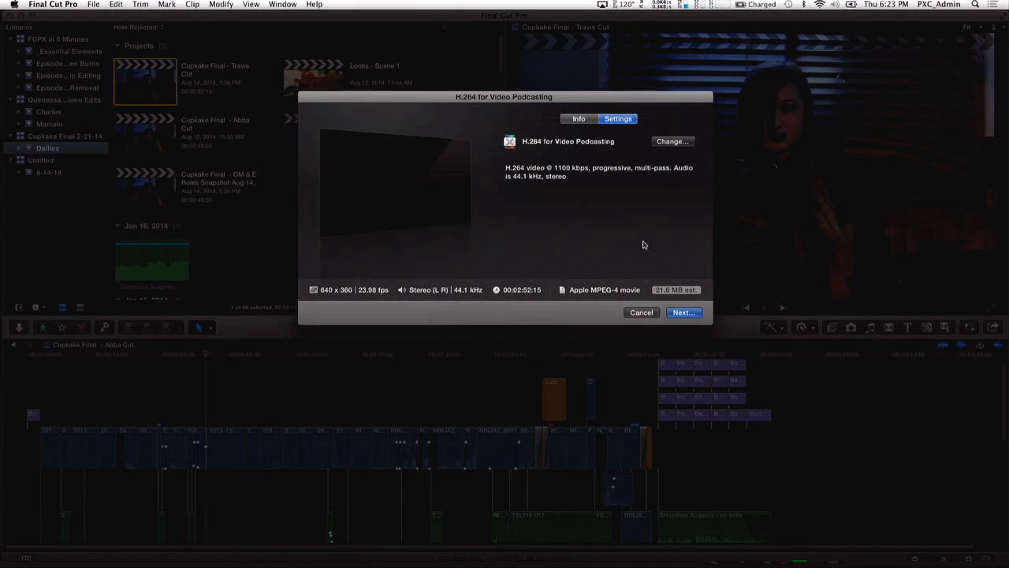
pyautogui.click(683, 312)
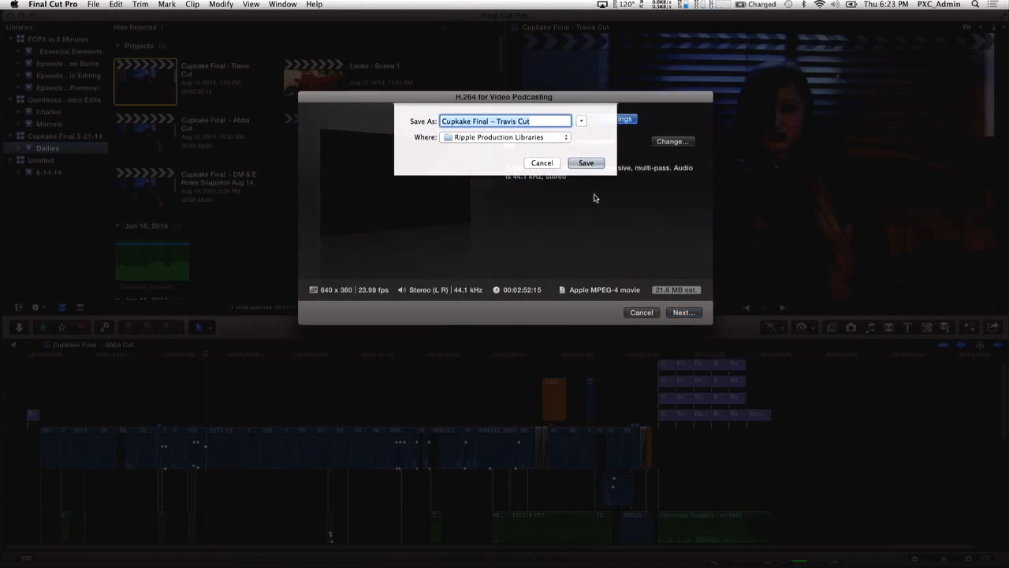
# Create an "Exported Movies" folder prefixed with the owner's first name inside Ripple Production Libraries and save the export there under its suggested name.
pyautogui.click(581, 123)
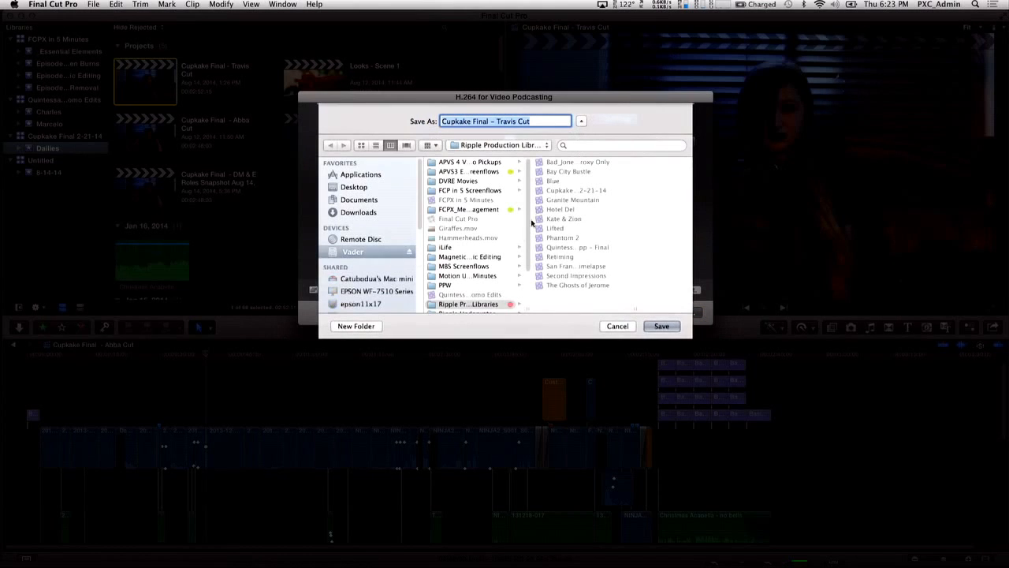
pyautogui.click(370, 327)
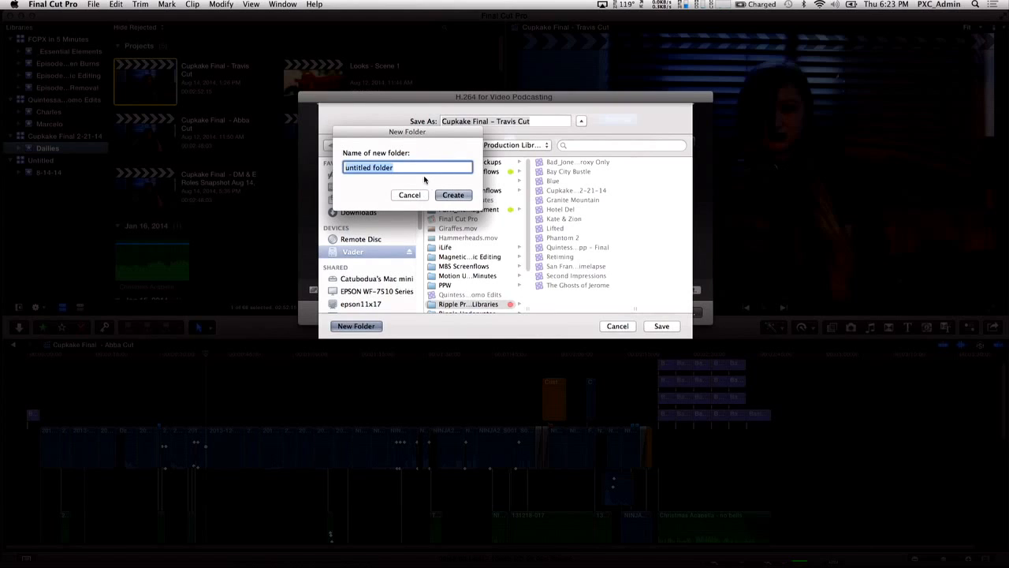
pyautogui.write('Expo')
pyautogui.press('BackSpace')
pyautogui.press('BackSpace')
pyautogui.press('BackSpace')
pyautogui.press('BackSpace')
pyautogui.write("Steve's")
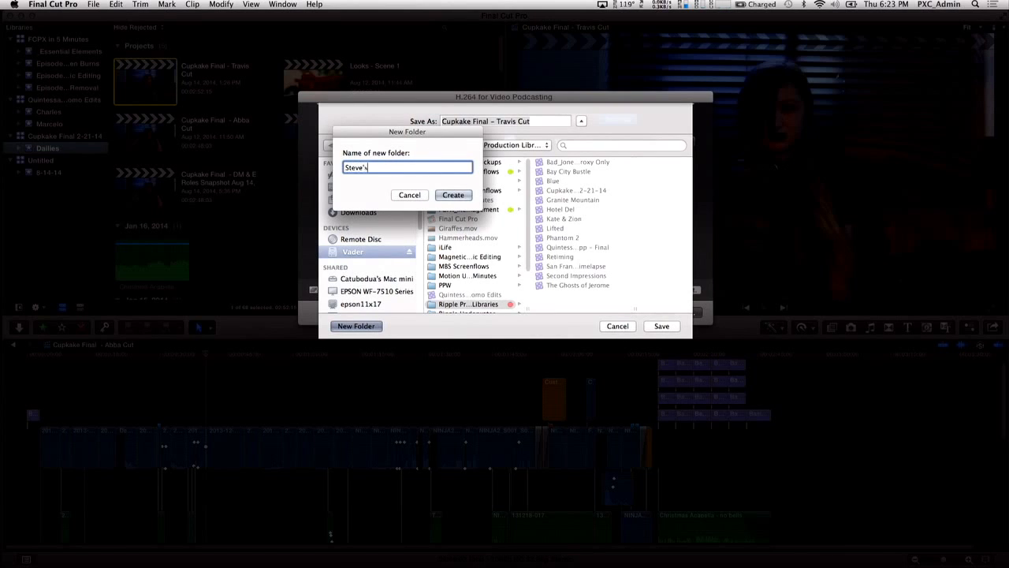
pyautogui.write(' Exported Movies')
pyautogui.press('Return')
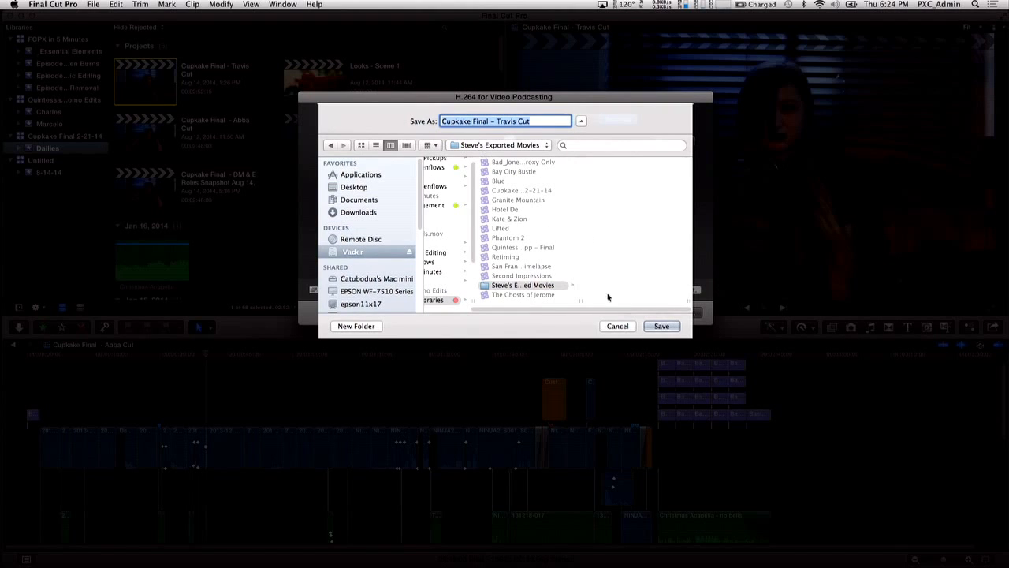
pyautogui.click(661, 326)
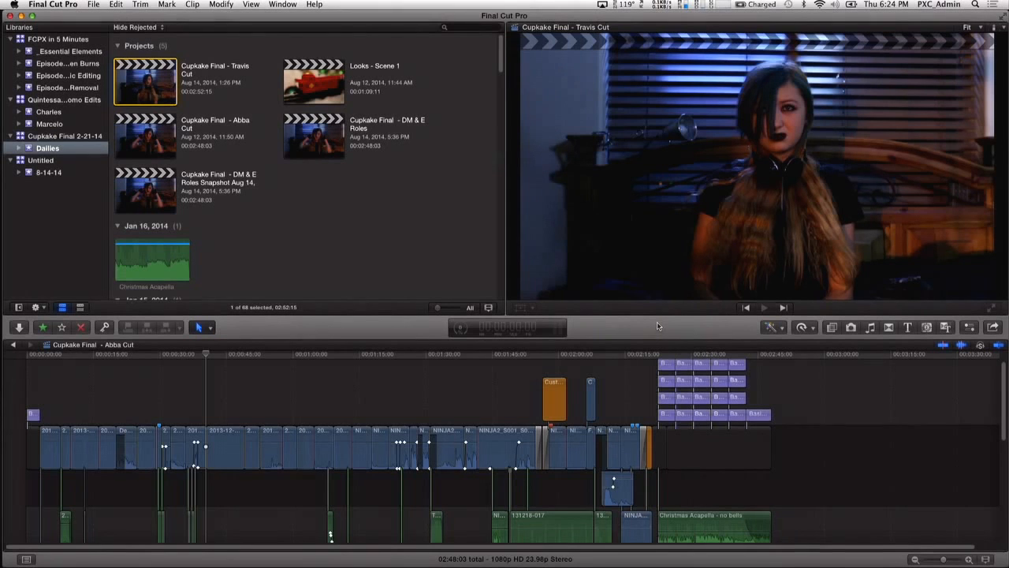
# Export the Cupkake Final cut dated Aug 12, 2014 with the default destination into the same exported movies folder.
pyautogui.click(136, 148)
pyautogui.press('super+e')
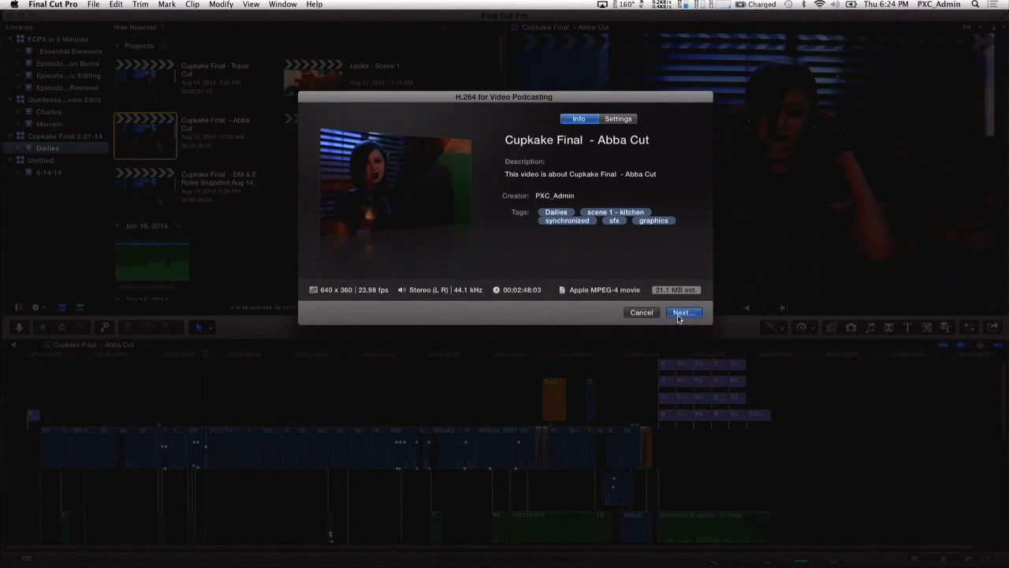
pyautogui.click(679, 313)
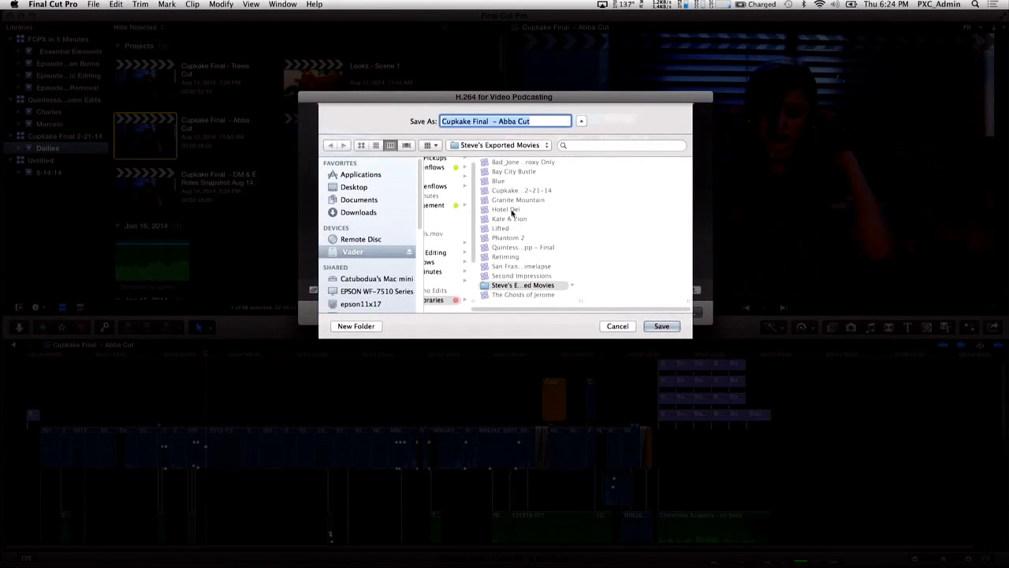
pyautogui.click(592, 293)
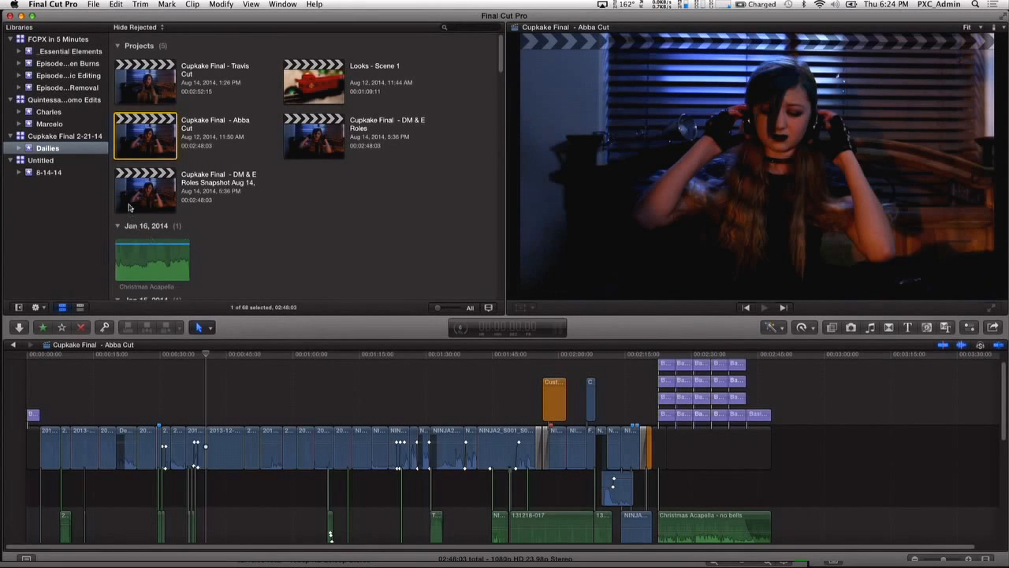
# Export the Cupkake Final - DM & E Roles Snapshot project with the default destination into the same exported movies folder.
pyautogui.click(131, 206)
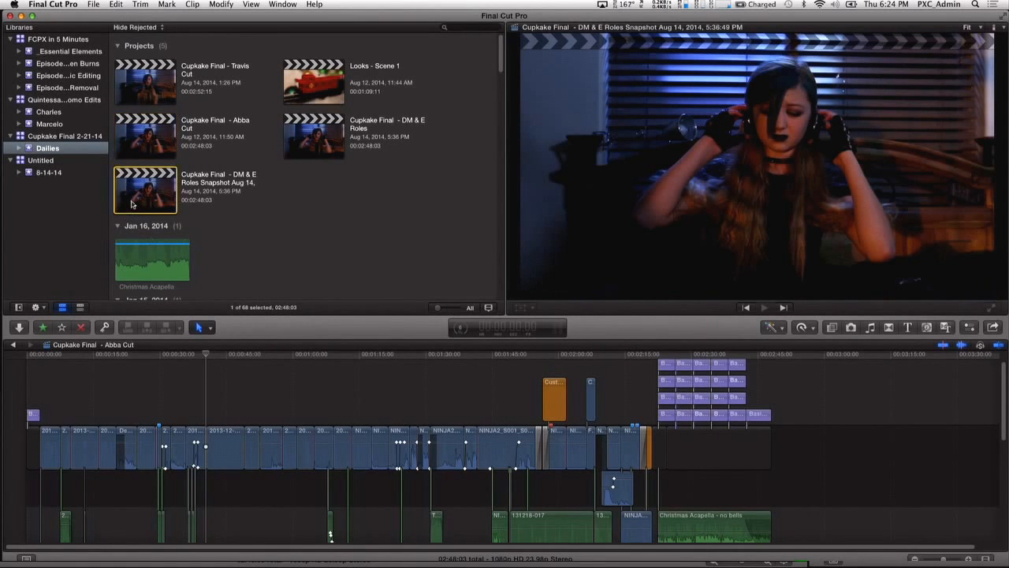
pyautogui.press('super+e')
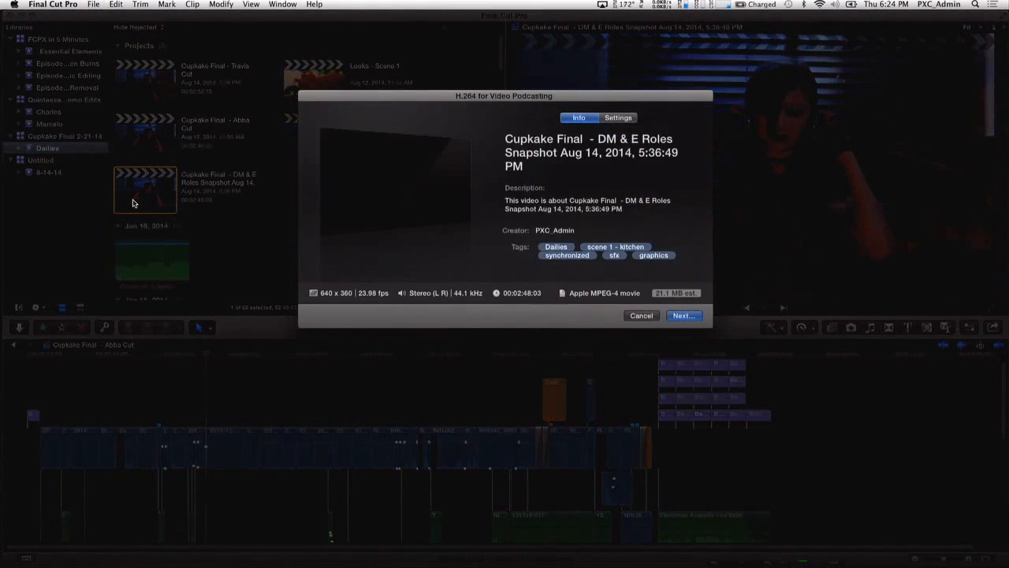
pyautogui.press('Return')
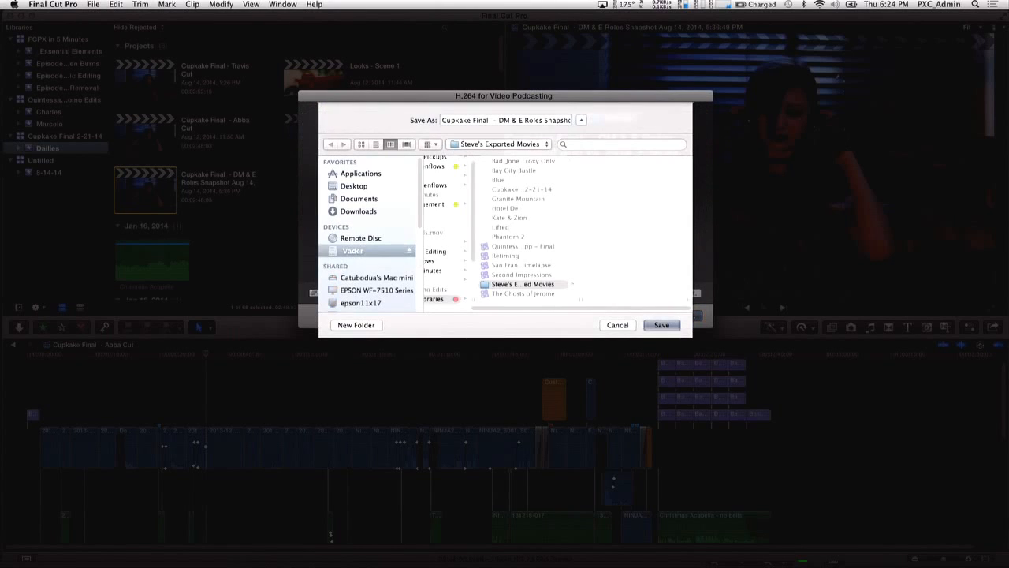
pyautogui.press('Return')
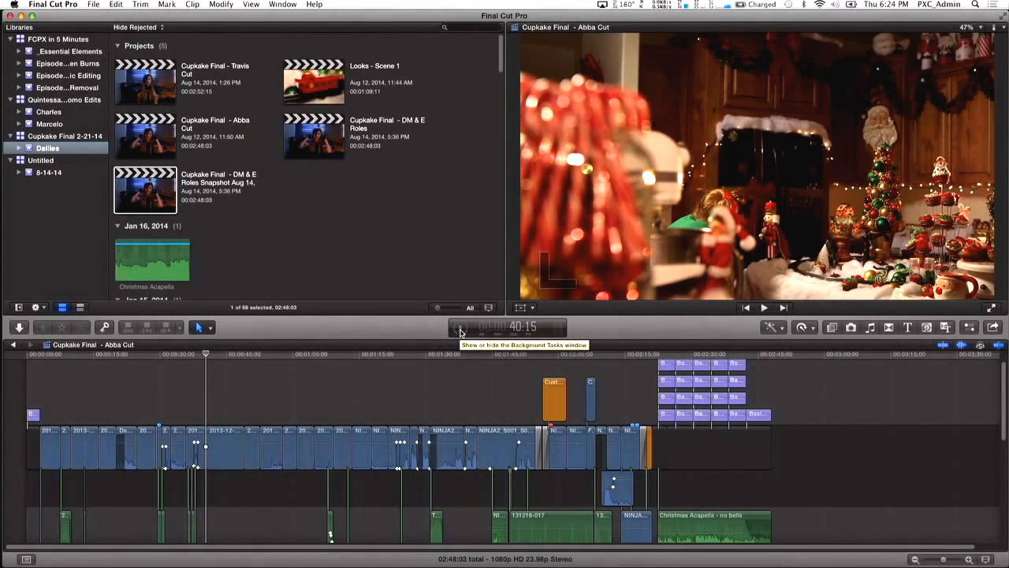
# Show the Background Tasks window, expand the Sharing tasks and enlarge the window to read each export's progress.
pyautogui.click(461, 330)
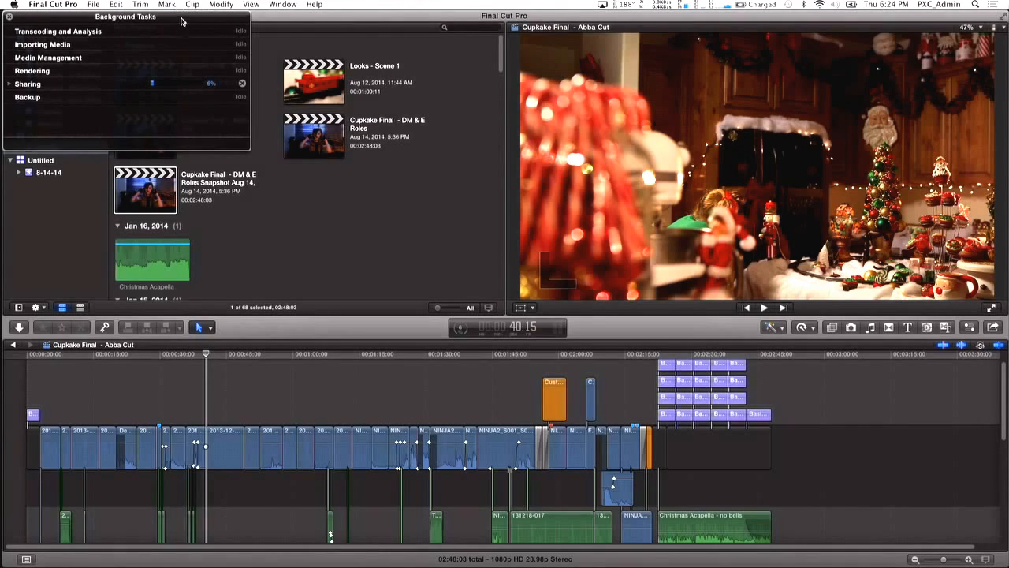
pyautogui.moveTo(181, 21); pyautogui.dragTo(311, 68)
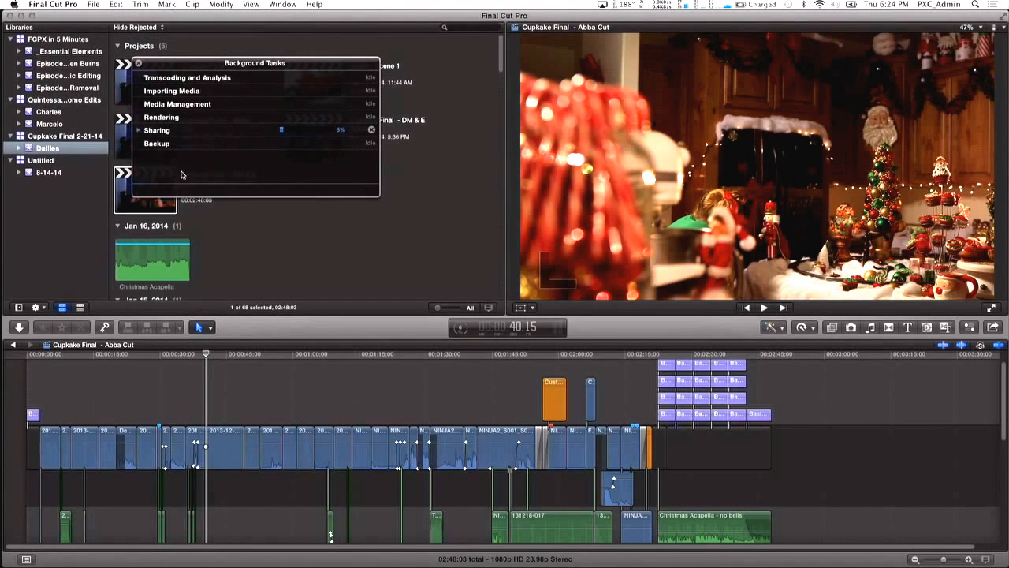
pyautogui.click(139, 131)
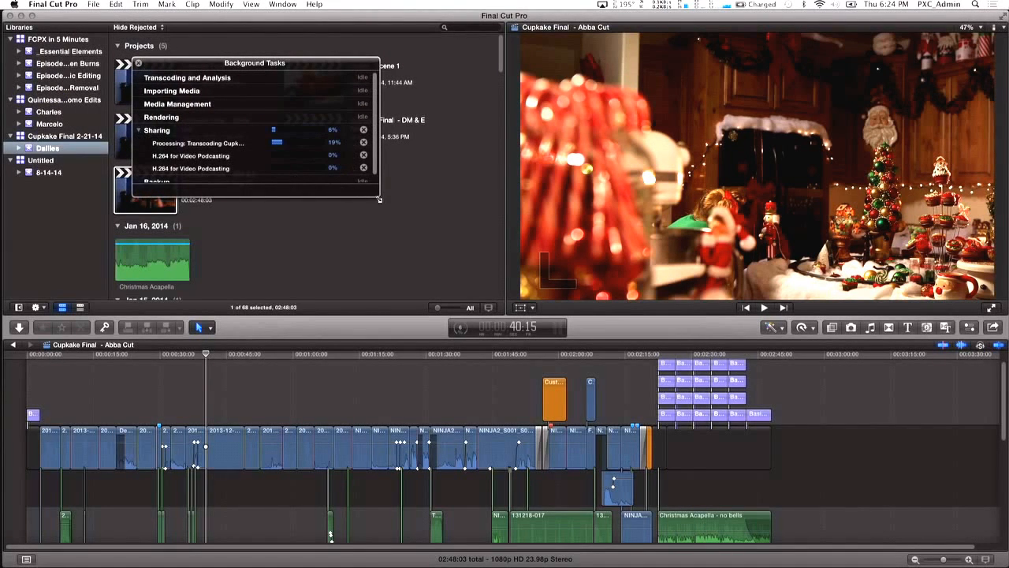
pyautogui.moveTo(378, 197); pyautogui.dragTo(544, 314)
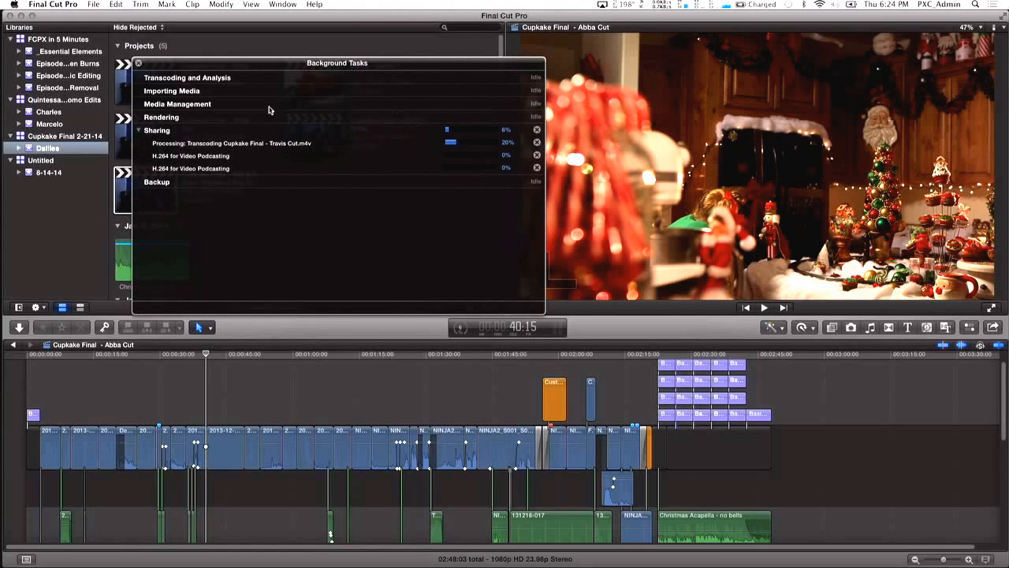
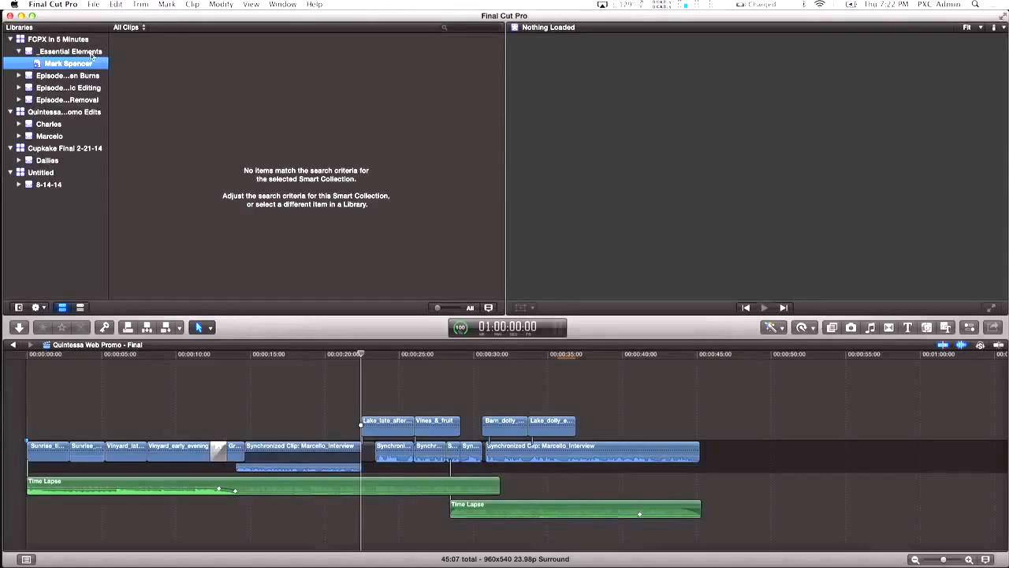
# Filter the smart collection in the _Essential Elements event by two rules: Type Is Audition and Used Media set to Used.
pyautogui.doubleClick(83, 69)
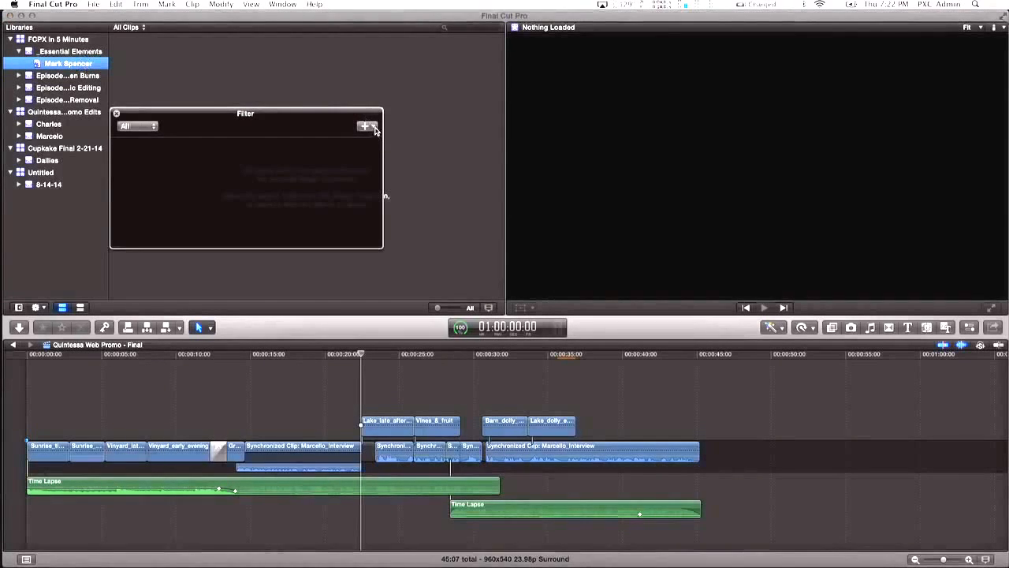
pyautogui.click(368, 126)
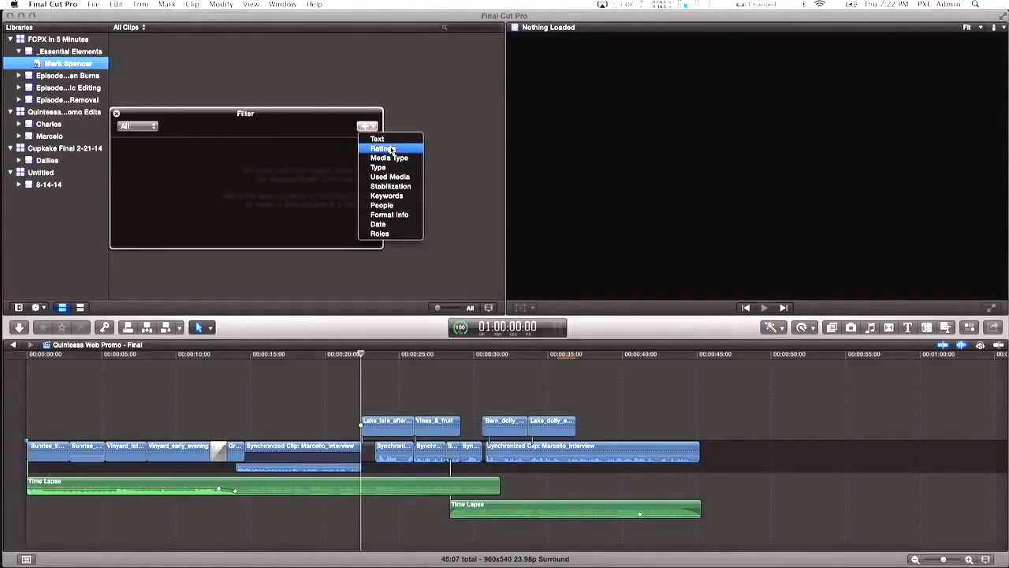
pyautogui.click(379, 168)
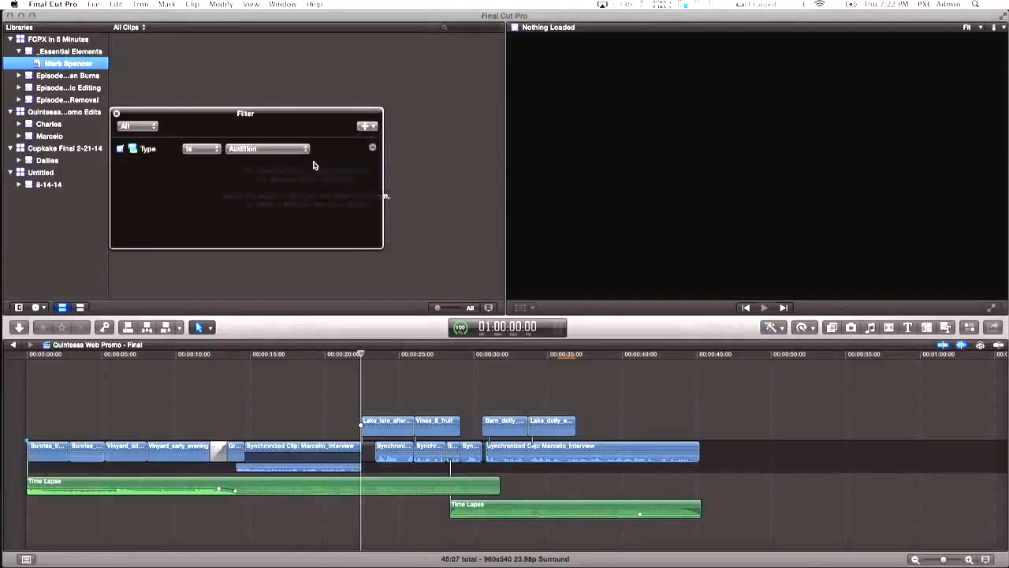
pyautogui.click(238, 149)
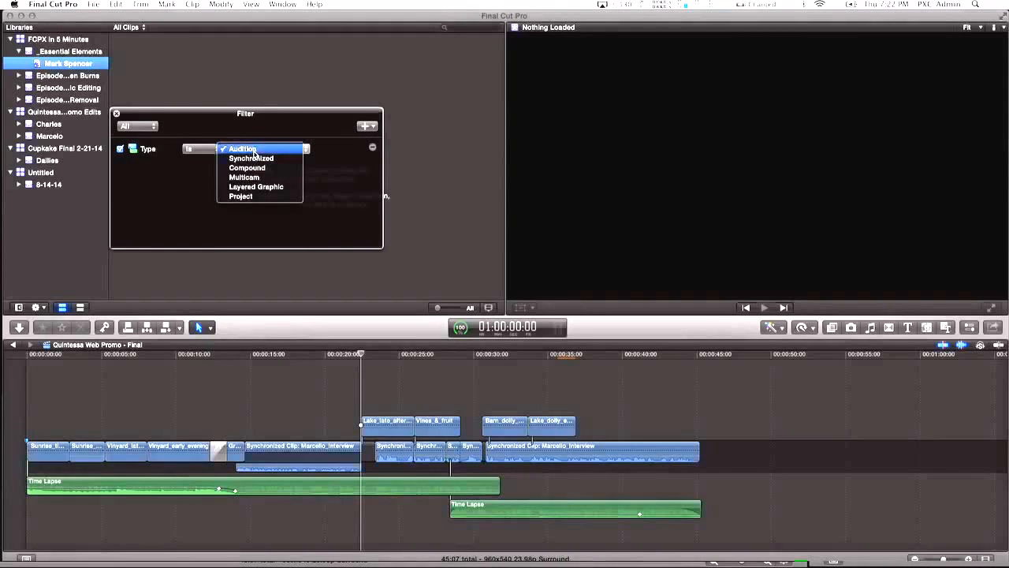
pyautogui.click(254, 150)
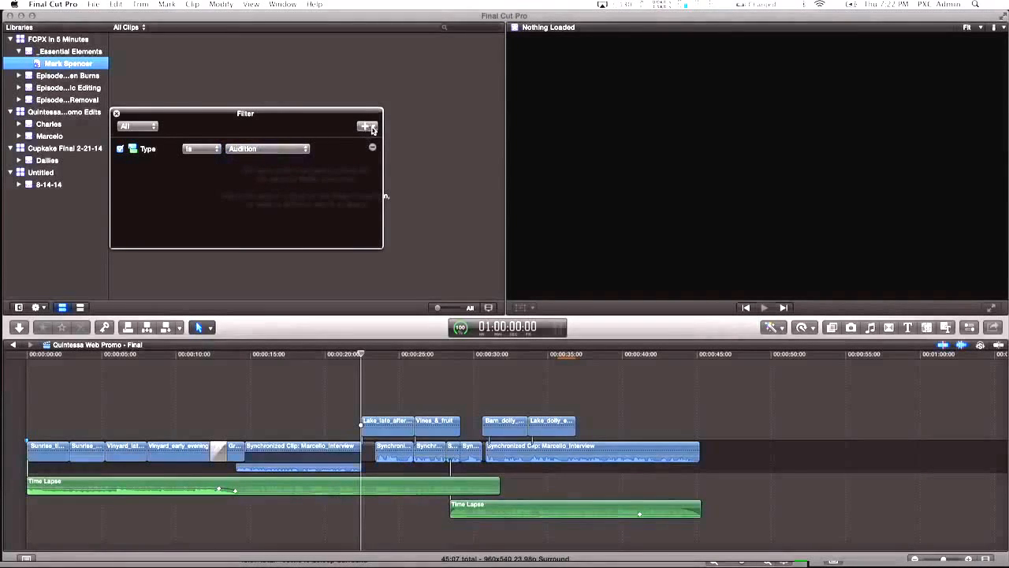
pyautogui.click(370, 127)
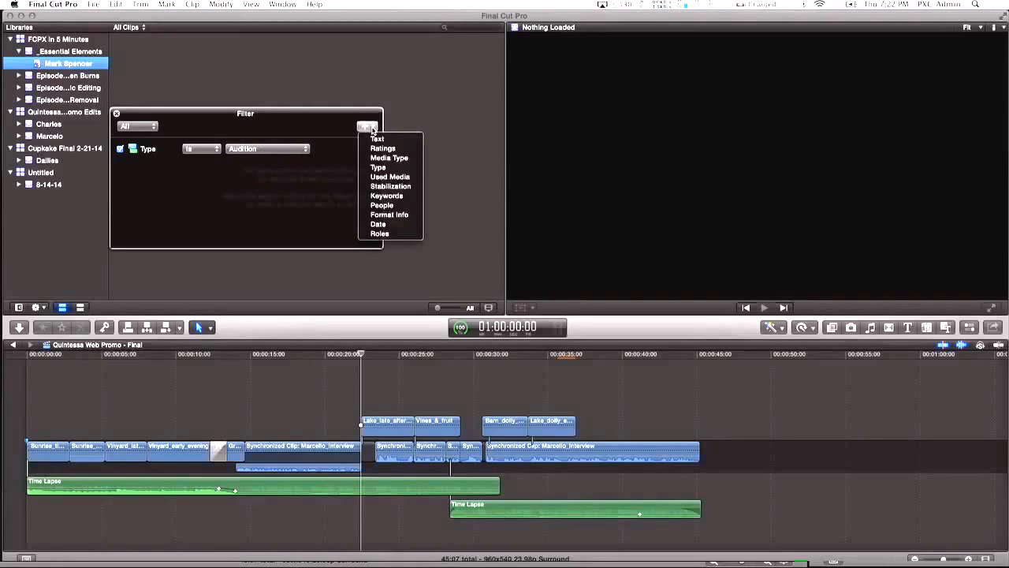
pyautogui.click(388, 179)
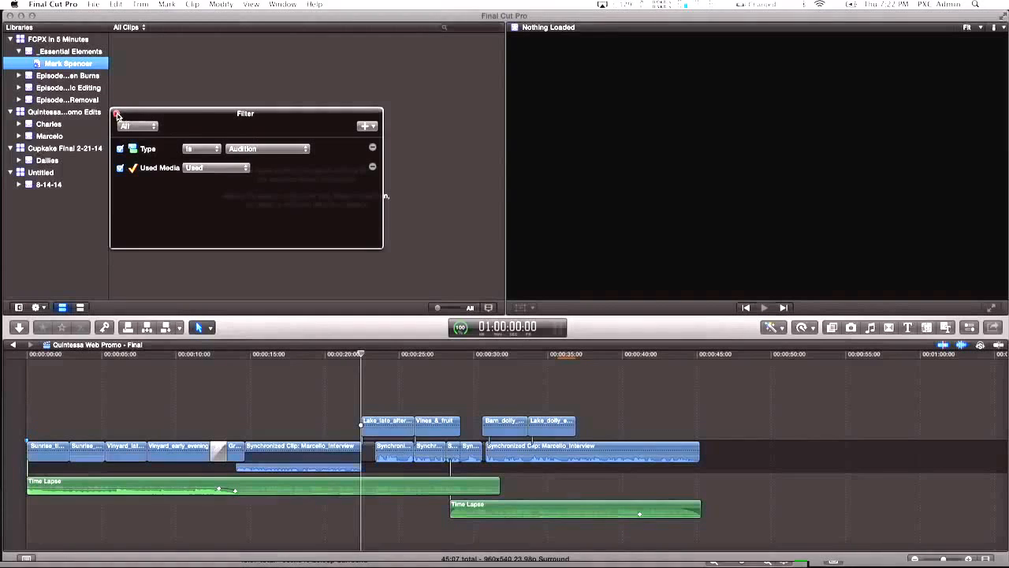
pyautogui.click(116, 114)
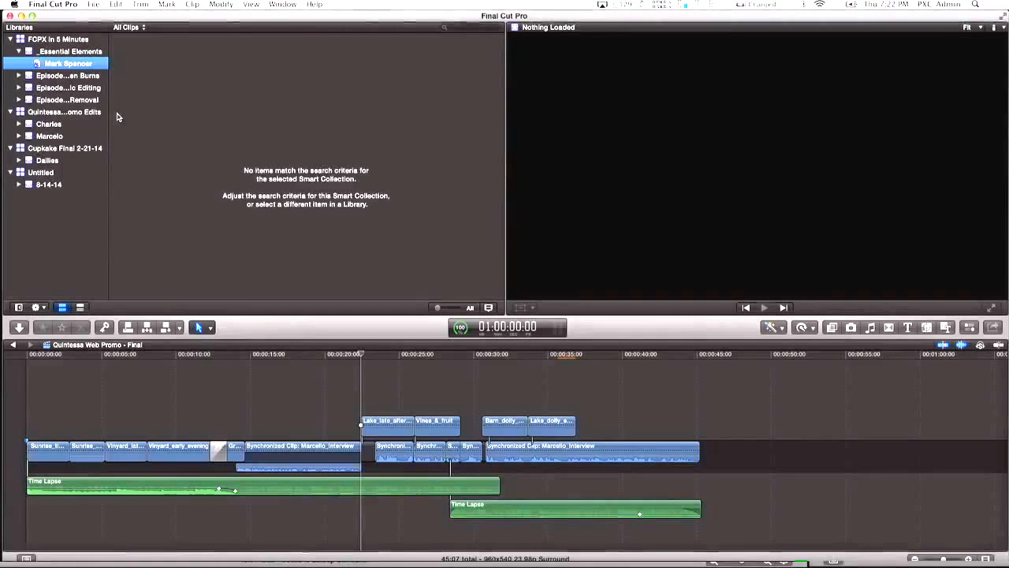
pyautogui.click(92, 52)
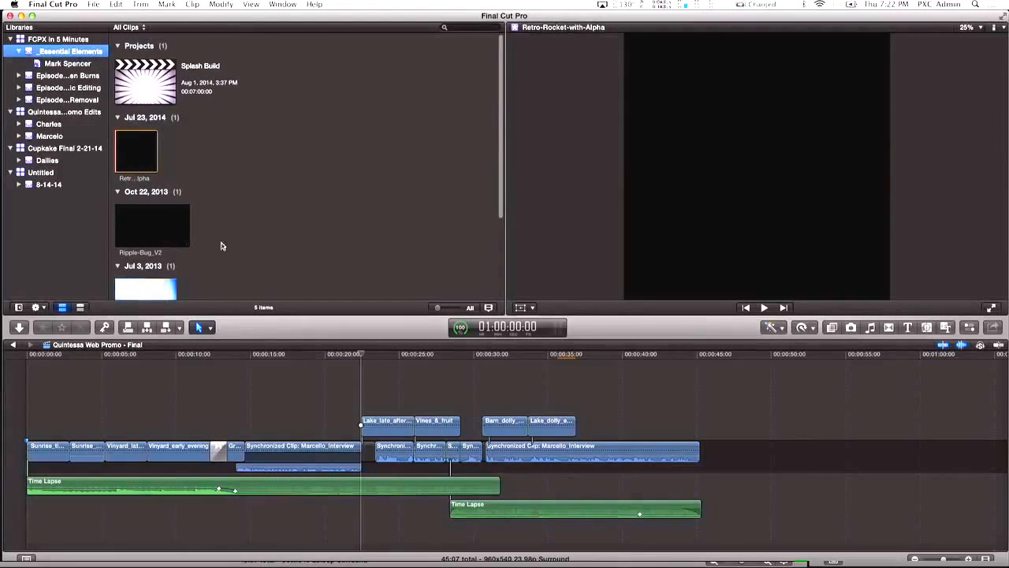
pyautogui.scroll(-4, 190, 268)
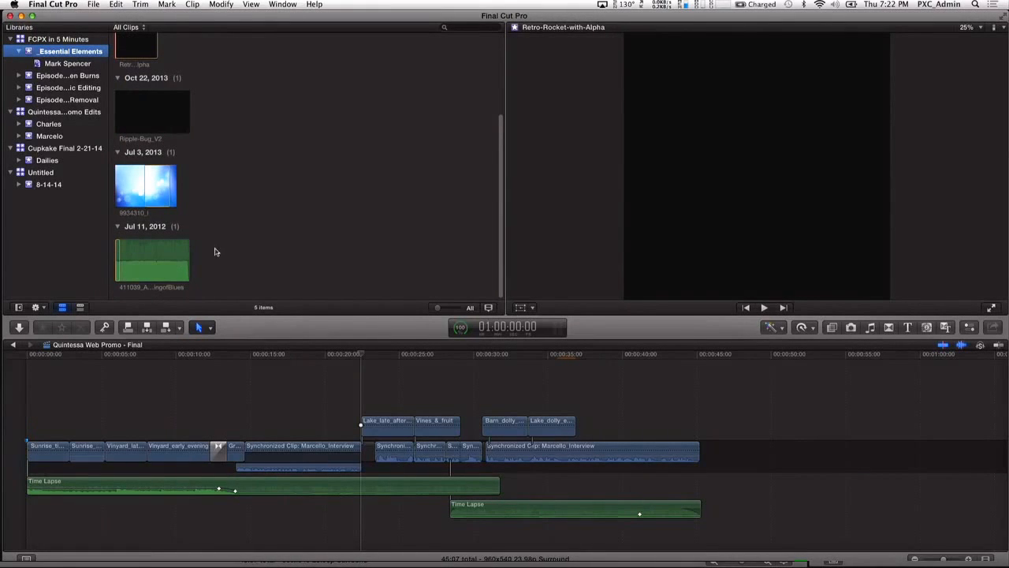
pyautogui.click(150, 180)
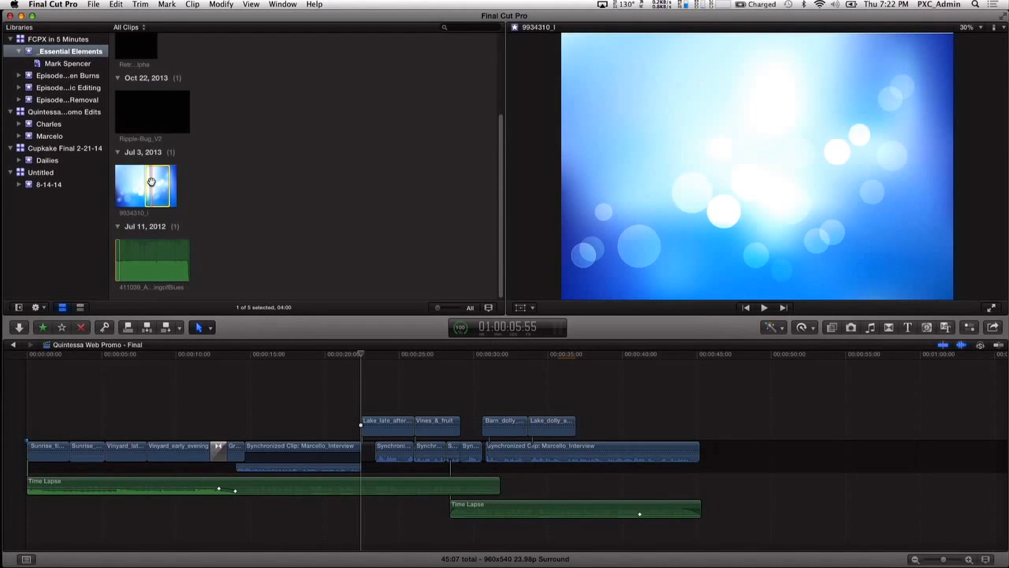
pyautogui.press('q')
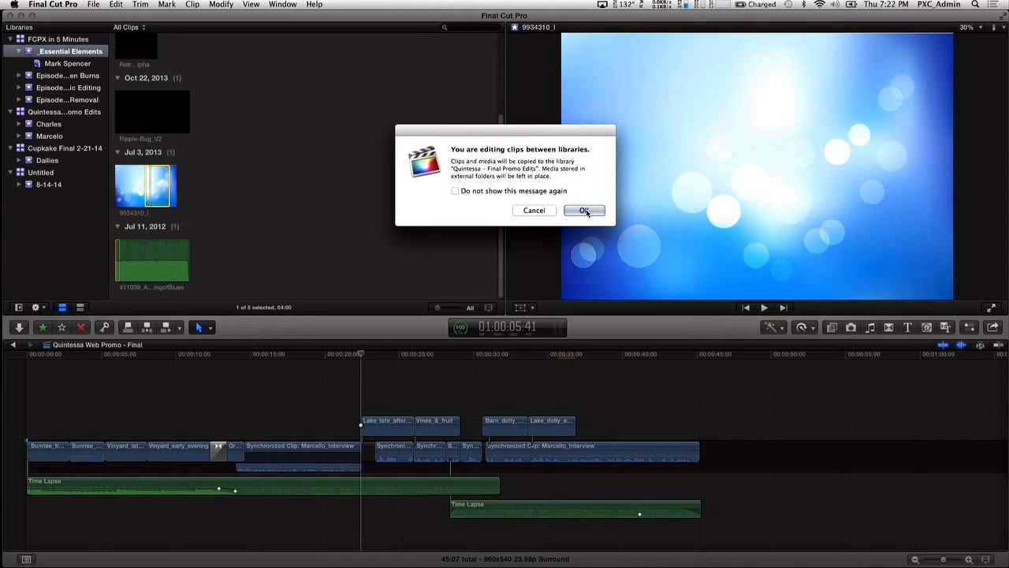
pyautogui.click(536, 209)
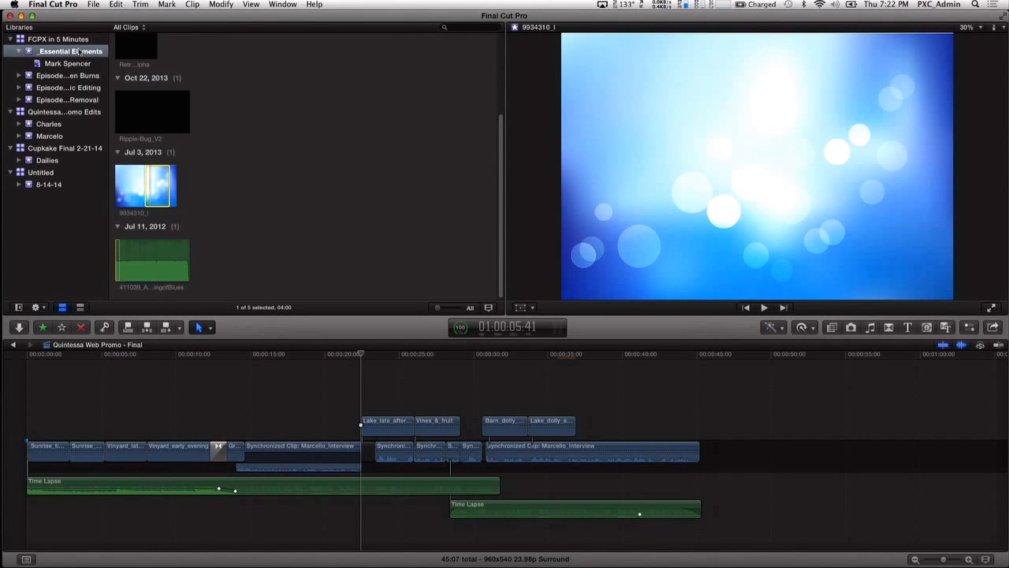
# Append the marked range of clip 9934310_I from _Essential Elements to the end of the timeline, accepting the copy between libraries.
pyautogui.click(79, 50)
pyautogui.click(165, 193)
pyautogui.press('q')
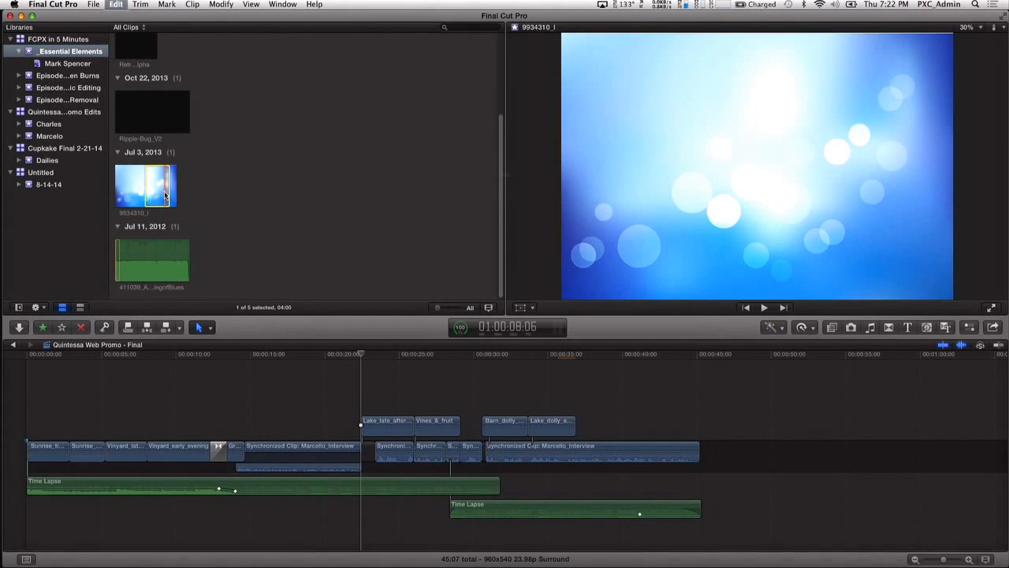
pyautogui.click(584, 210)
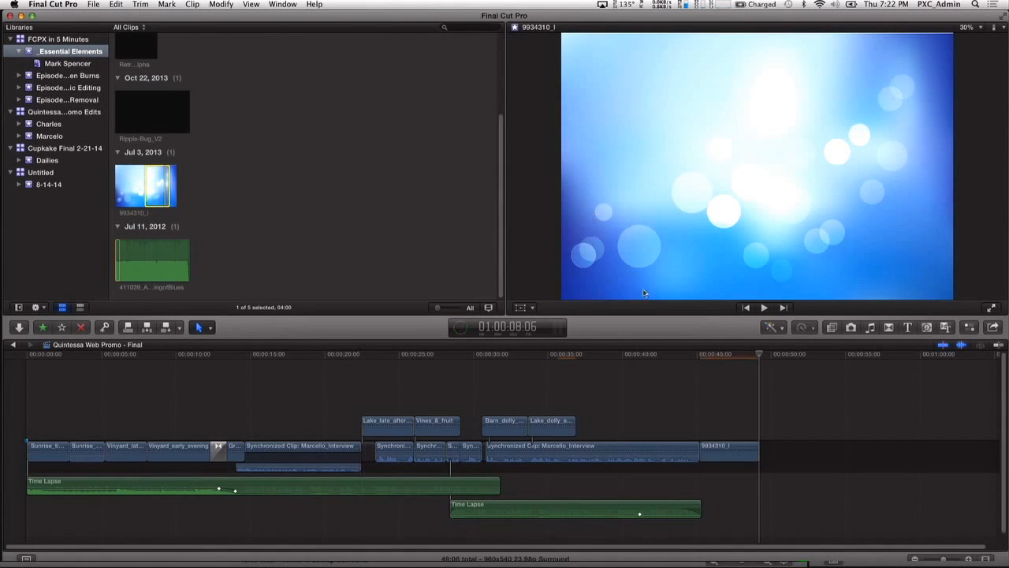
# Place the same marked browser range of 9934310_I over the last timeline clip using Replace and Add to Audition.
pyautogui.click(733, 453)
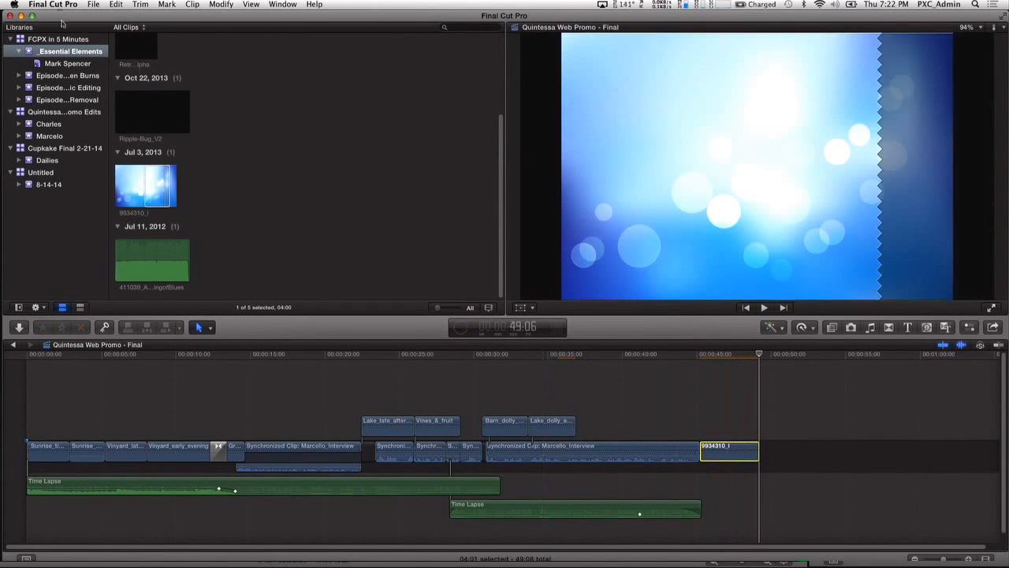
pyautogui.click(149, 182)
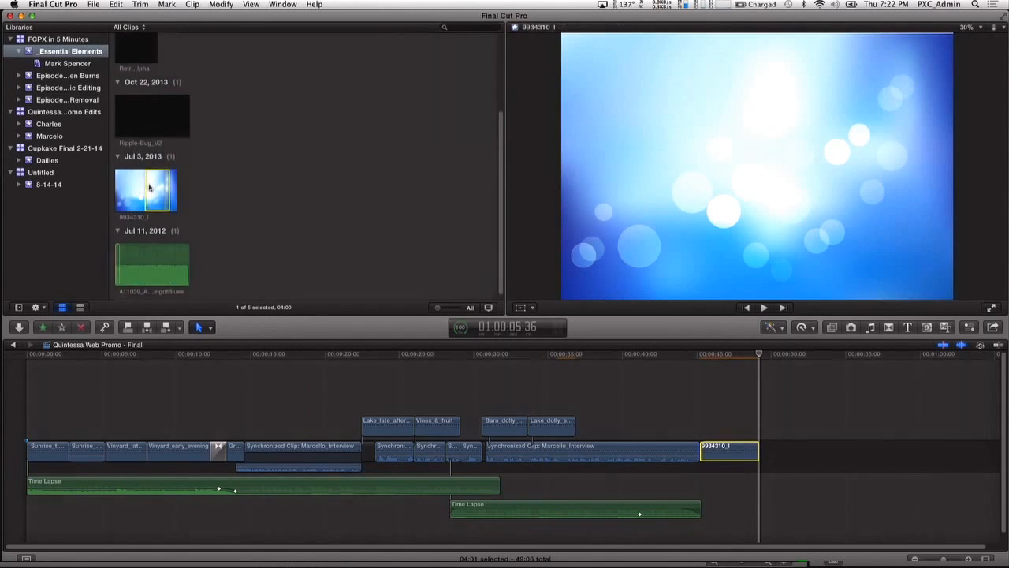
pyautogui.scroll(3, 150, 186)
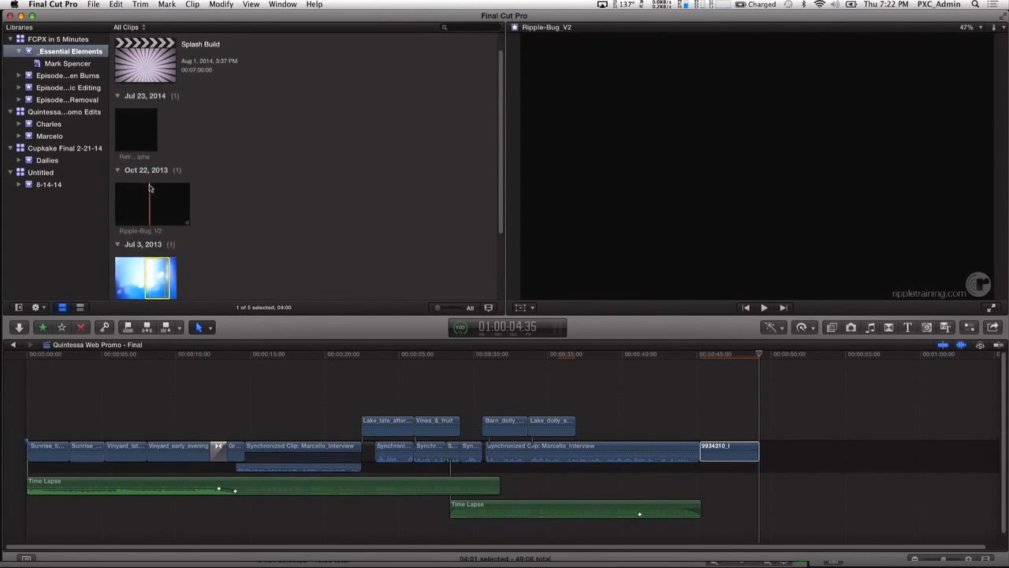
pyautogui.scroll(-3, 149, 189)
pyautogui.moveTo(150, 191); pyautogui.dragTo(731, 457)
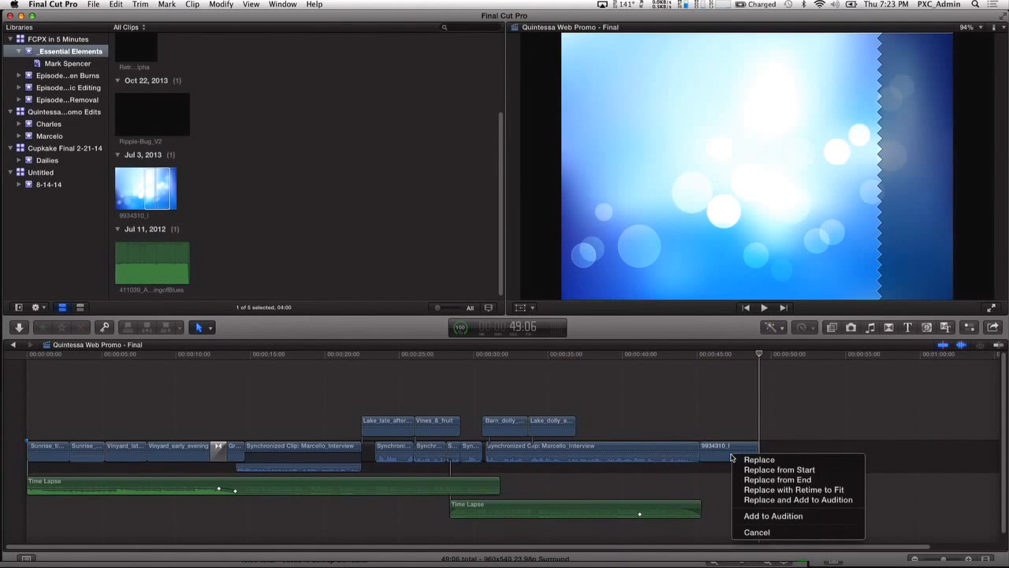
pyautogui.click(761, 500)
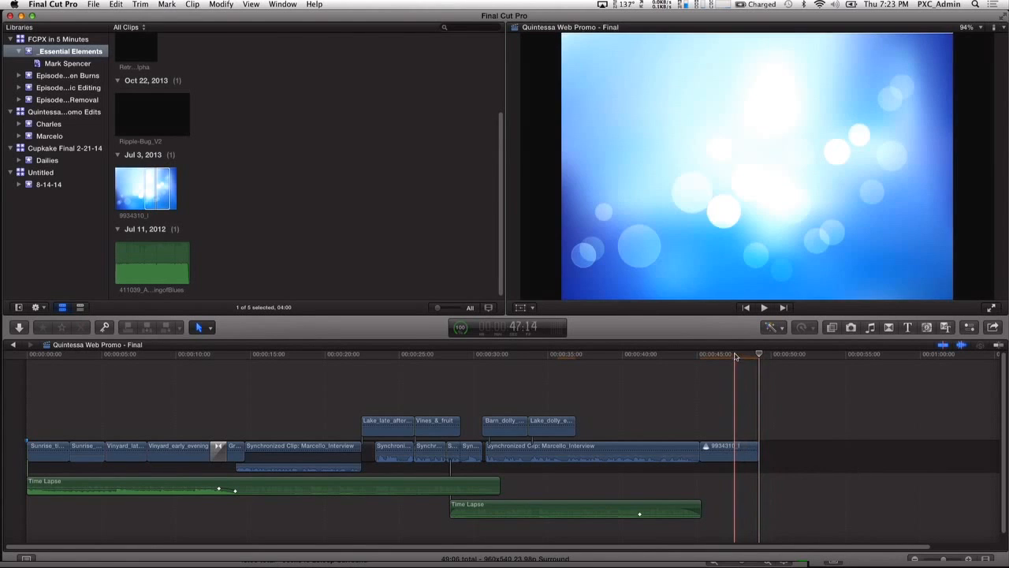
pyautogui.click(734, 393)
pyautogui.click(244, 173)
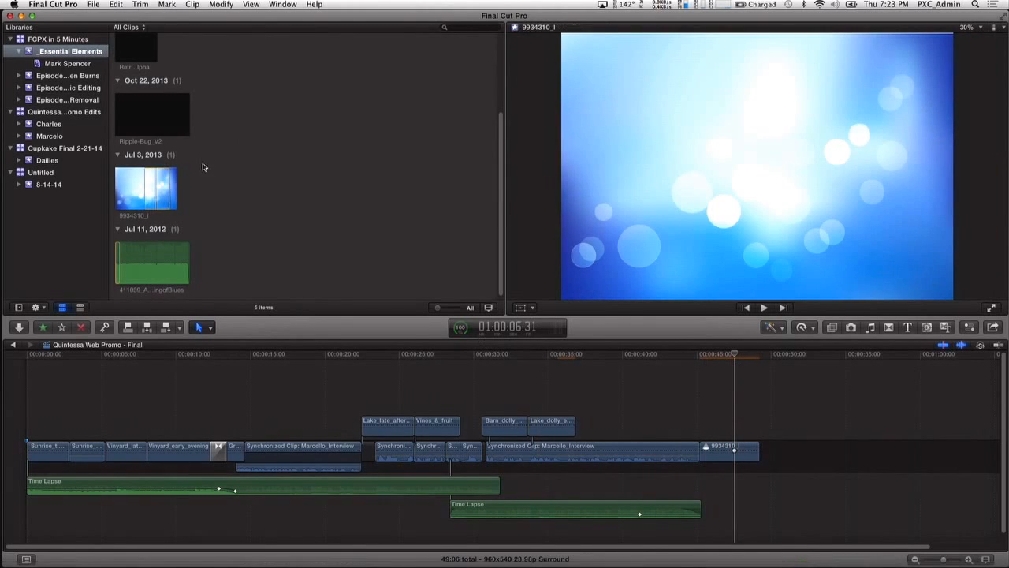
# Try matching Any of the rules in the _Essential Elements smart collection's filter and switch it back to All.
pyautogui.click(63, 64)
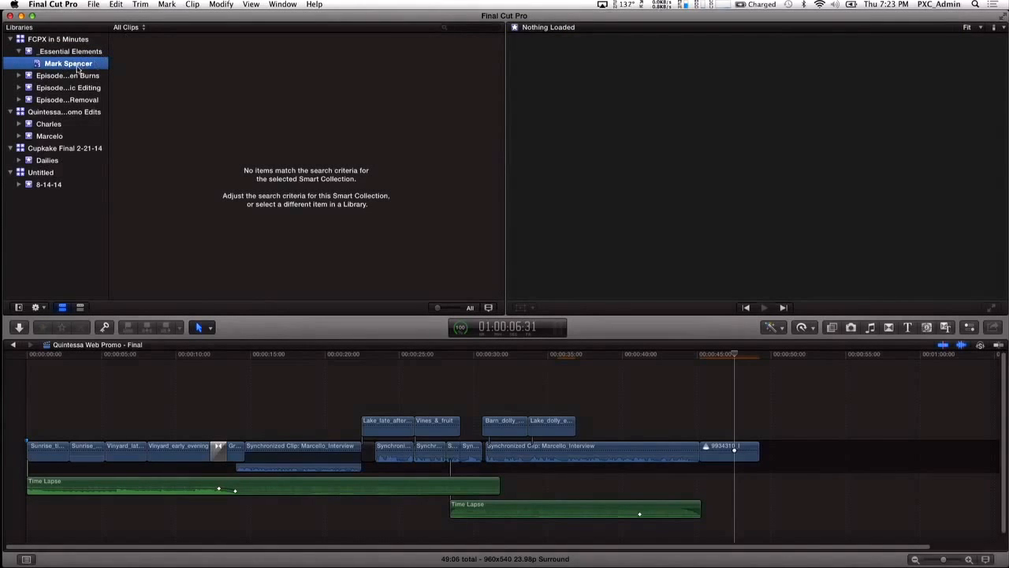
pyautogui.click(73, 53)
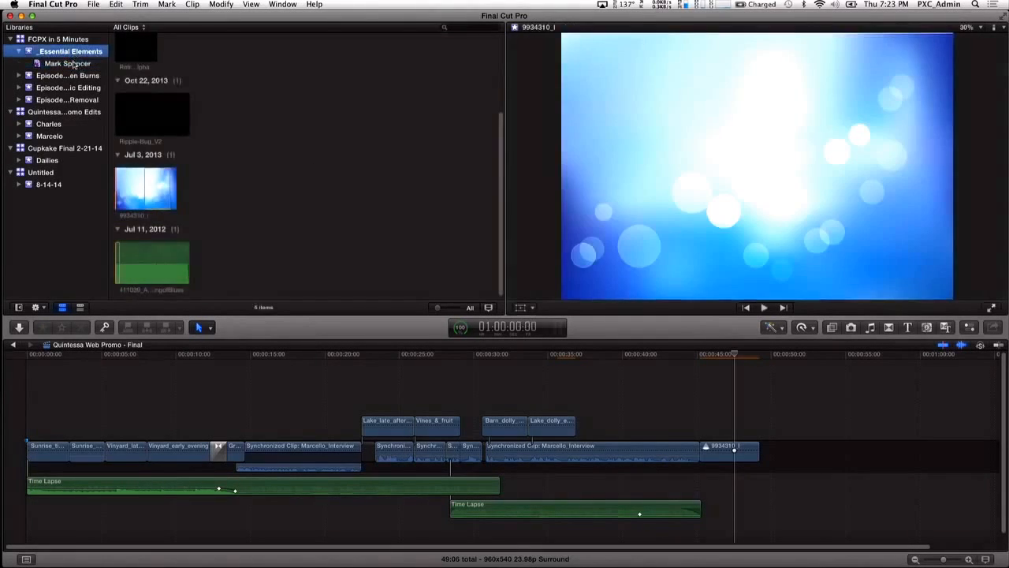
pyautogui.click(73, 65)
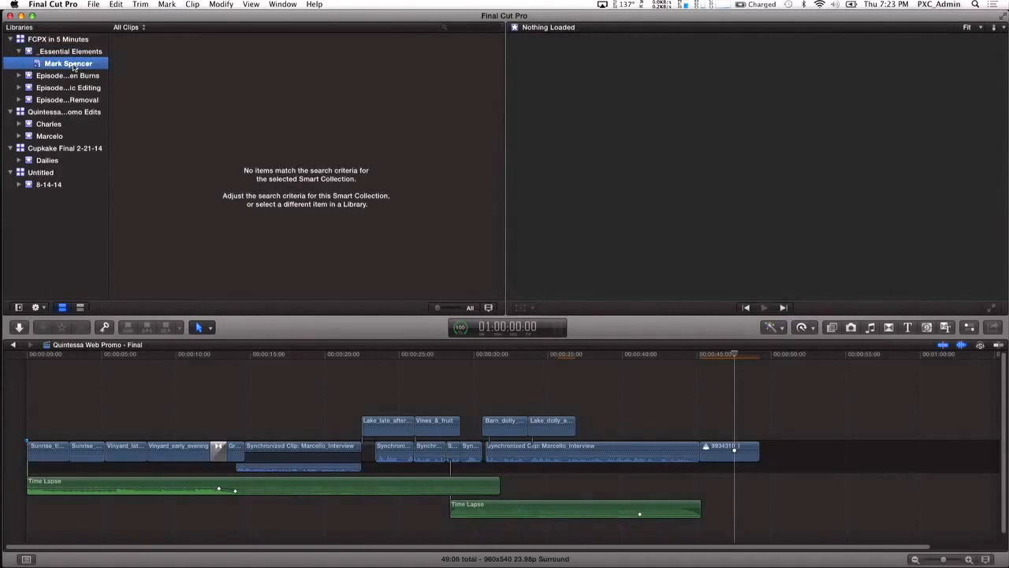
pyautogui.doubleClick(39, 65)
pyautogui.click(140, 127)
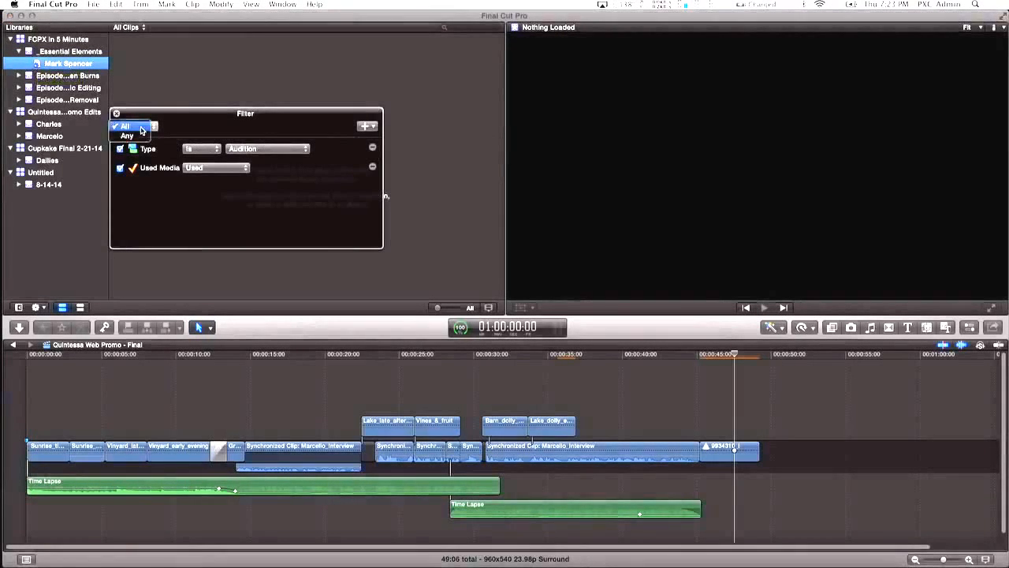
pyautogui.click(143, 137)
pyautogui.click(141, 126)
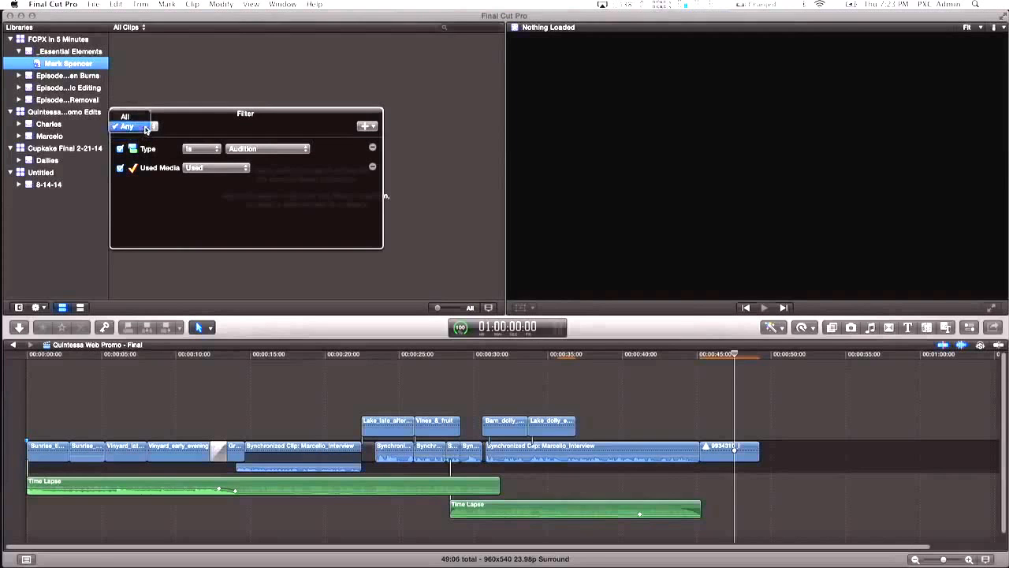
pyautogui.click(120, 116)
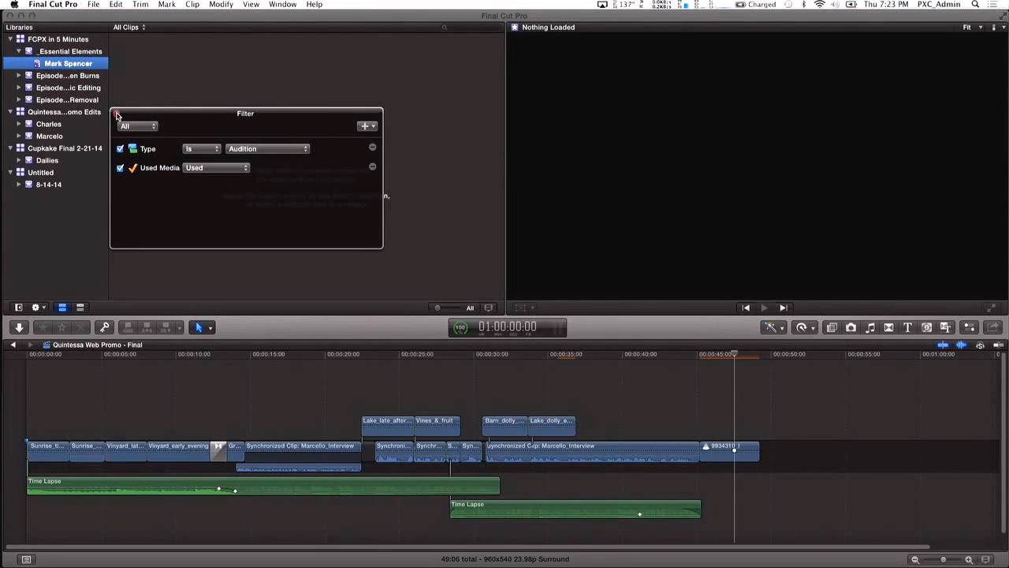
pyautogui.click(116, 114)
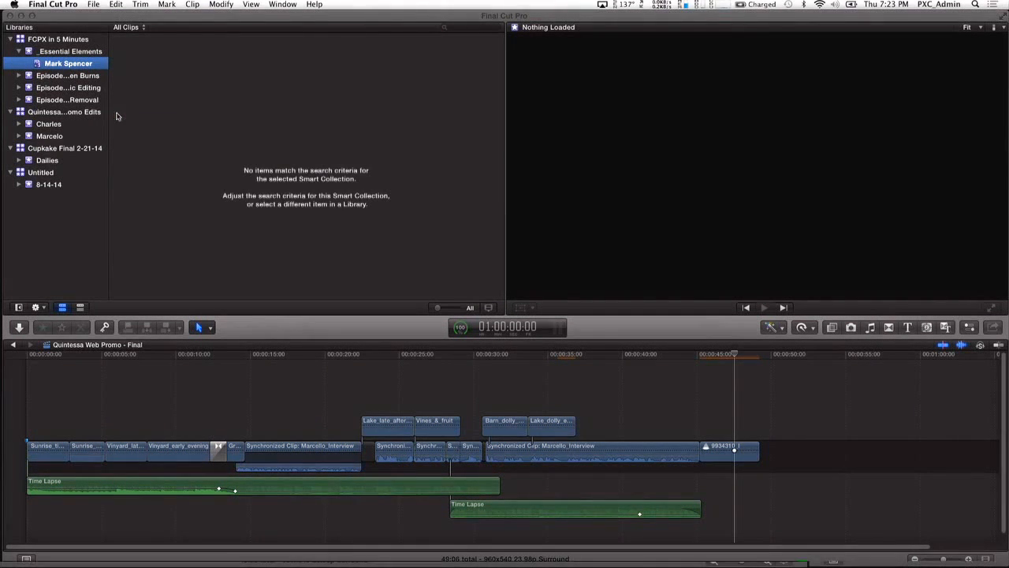
# Open the Splash Build project from the _Essential Elements event and fit it to the timeline width.
pyautogui.click(69, 51)
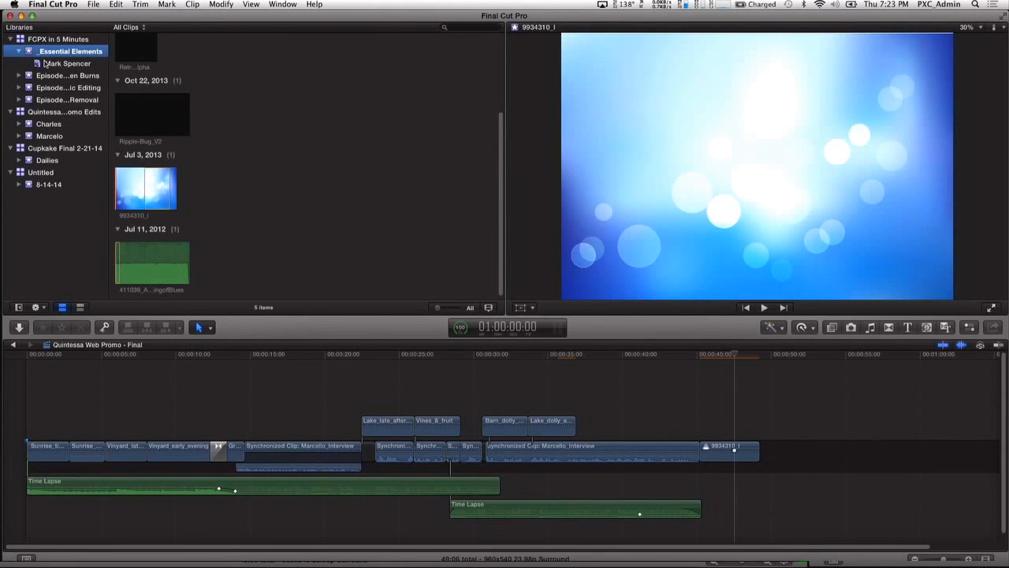
pyautogui.click(53, 64)
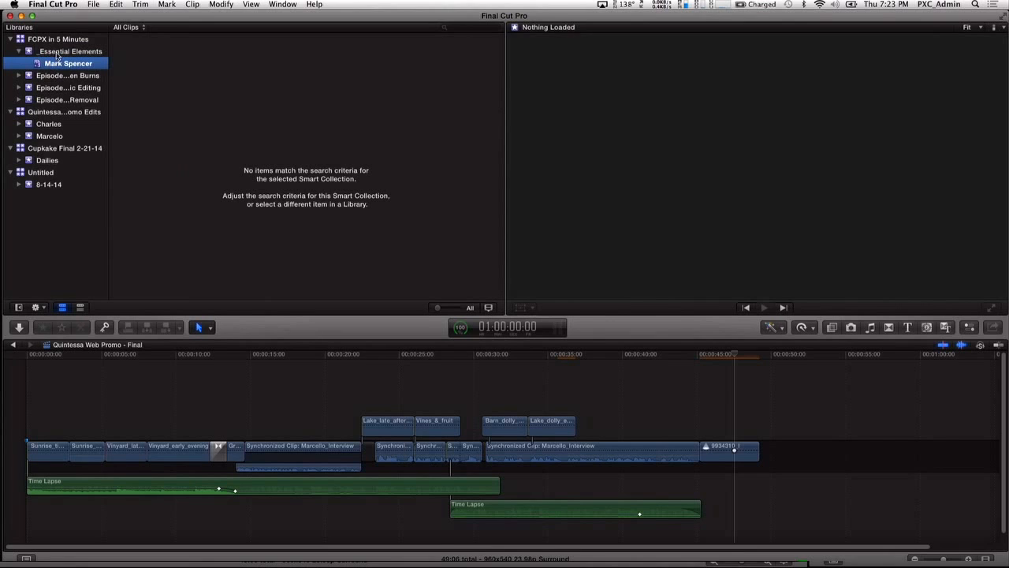
pyautogui.click(57, 53)
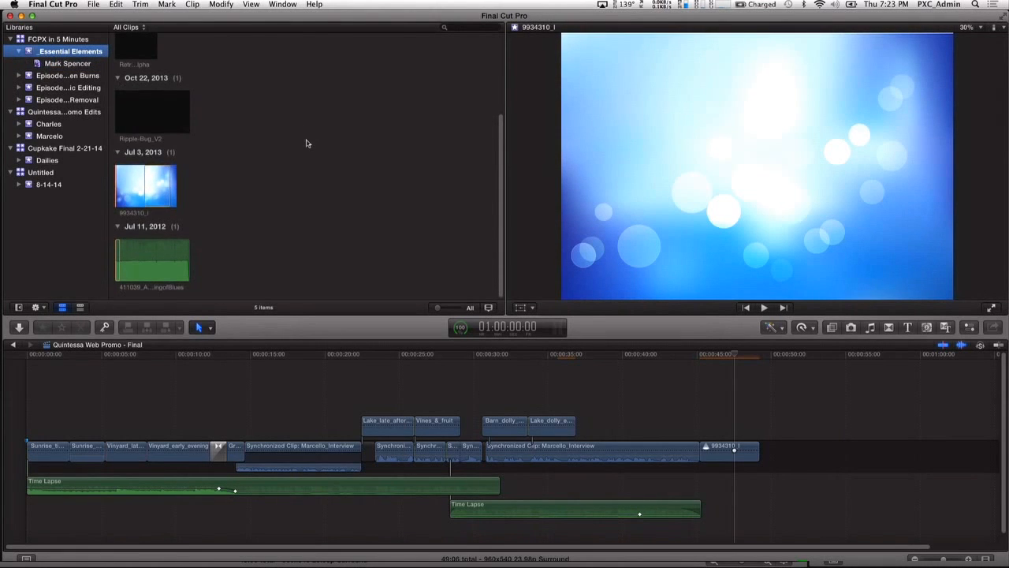
pyautogui.scroll(3, 308, 140)
pyautogui.doubleClick(147, 93)
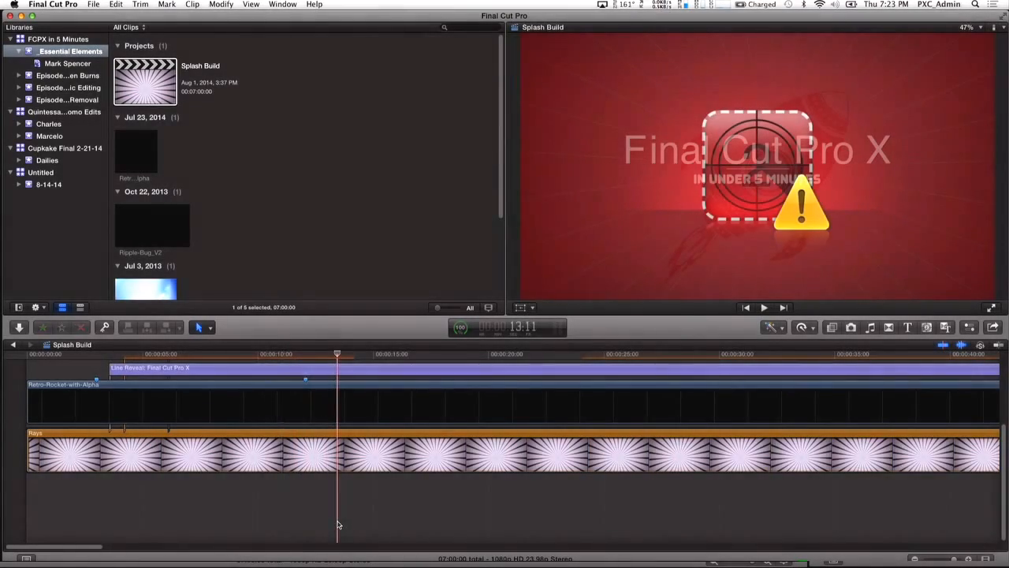
pyautogui.hotkey('shift', 'z')
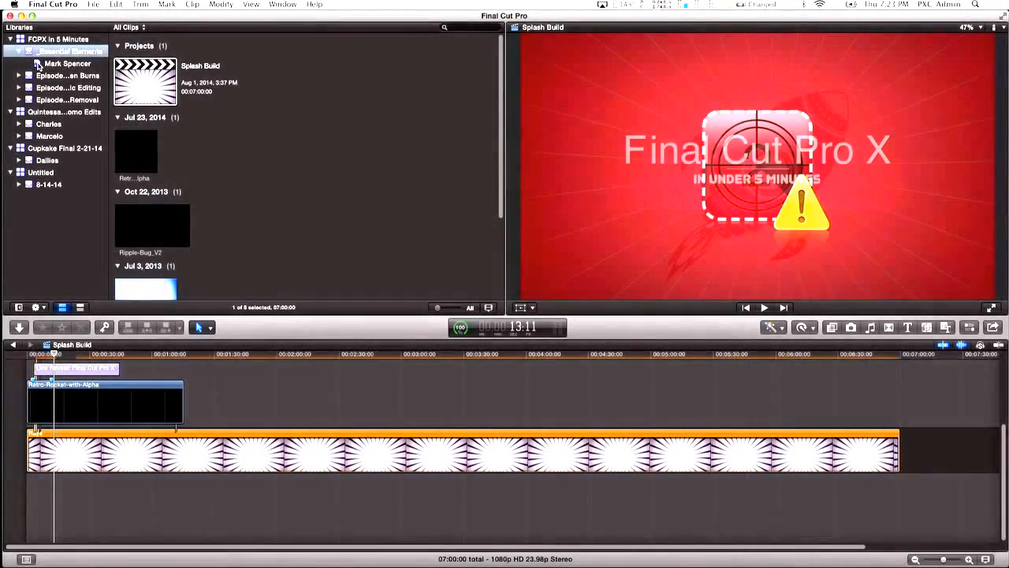
# Copy the smart collection from _Essential Elements into the first event of the Quintessa promo edits library and show that event's contents.
pyautogui.moveTo(38, 67); pyautogui.dragTo(52, 124)
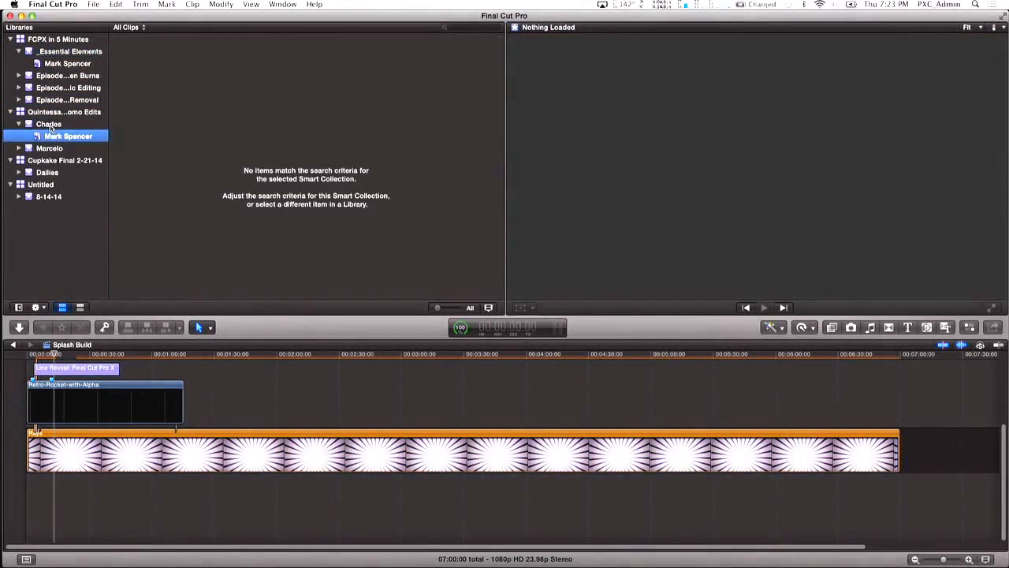
pyautogui.click(49, 124)
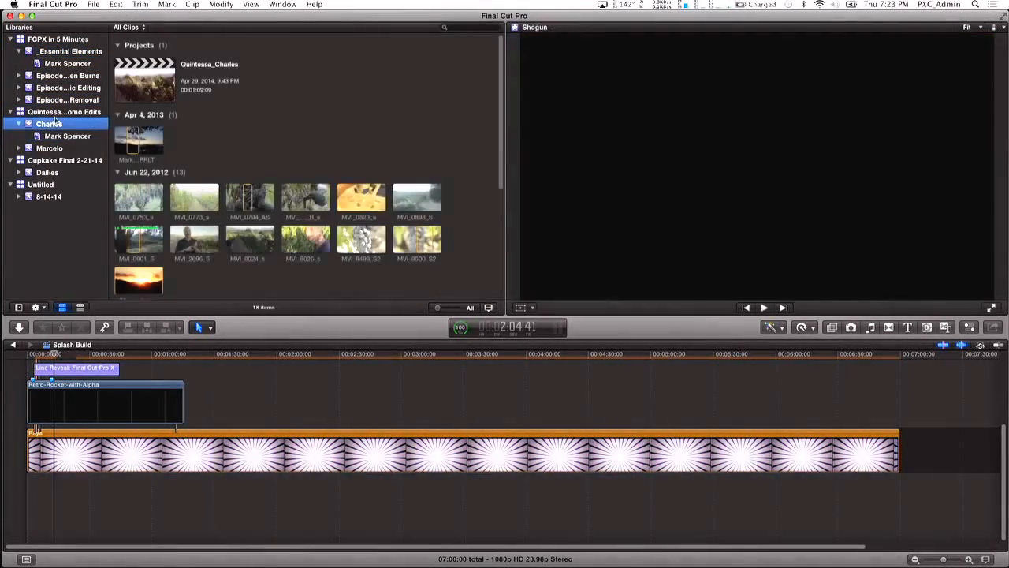
# Open the Quintessa project in the timeline and create an audition from the browser clips MVI_0773_s, MVI_0794_AS and MVI_0794_B_s.
pyautogui.doubleClick(142, 90)
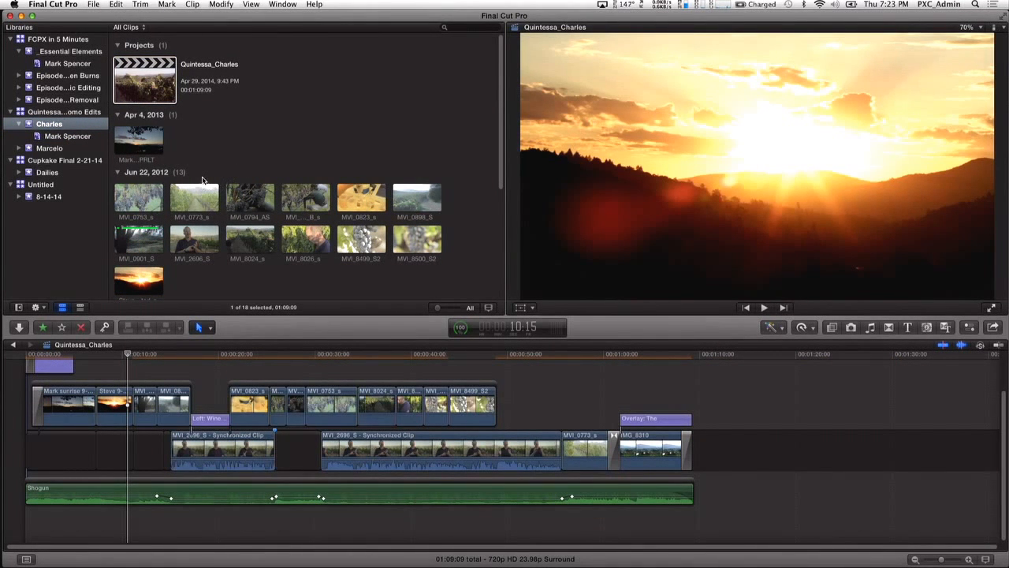
pyautogui.moveTo(201, 181); pyautogui.dragTo(331, 190)
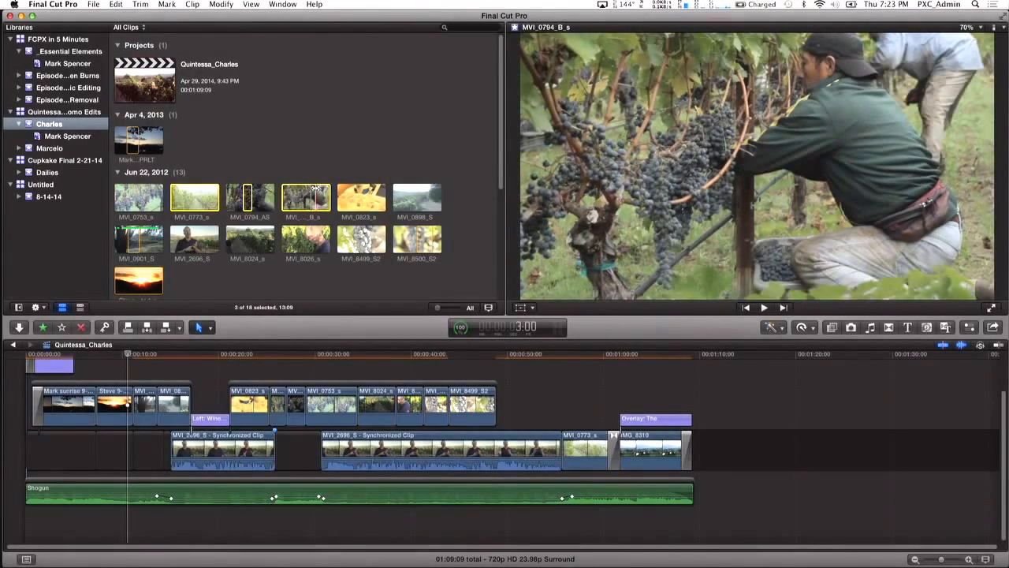
pyautogui.click(317, 180)
pyautogui.moveTo(200, 179); pyautogui.dragTo(318, 197)
pyautogui.rightClick(302, 203)
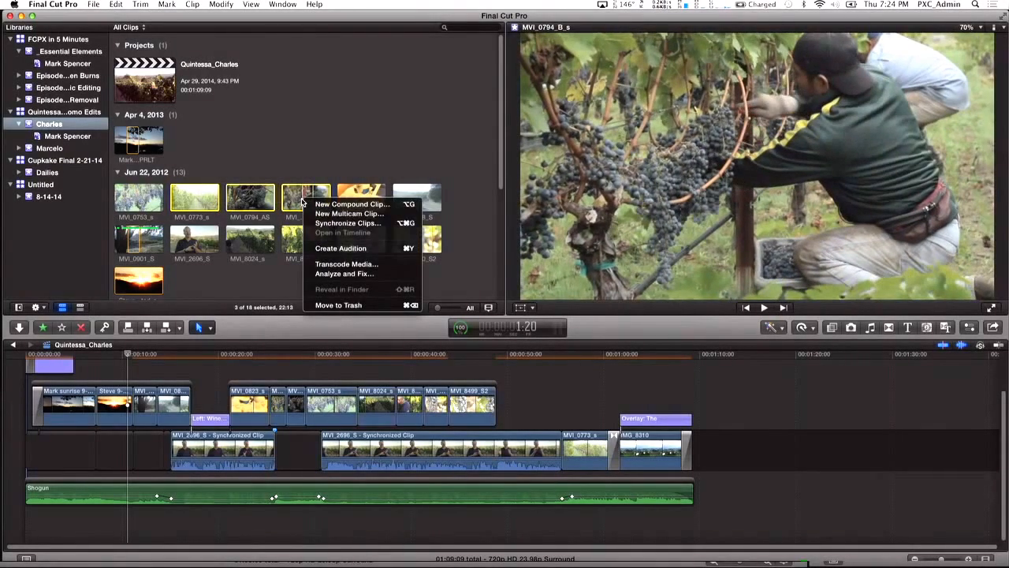
pyautogui.click(335, 249)
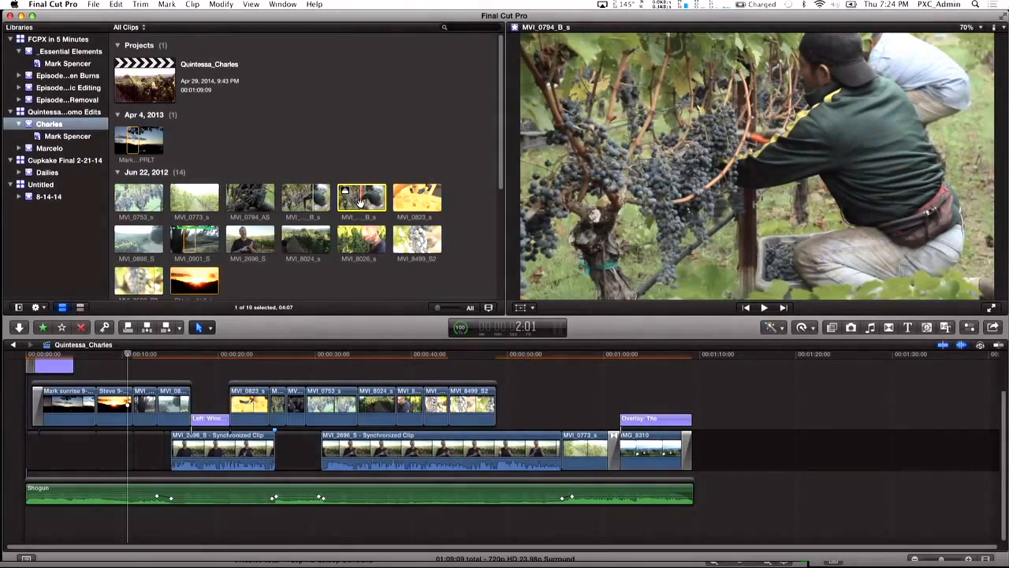
# Append the browser clip MVI_0823_s to the end of the Quintessa project's timeline.
pyautogui.click(417, 199)
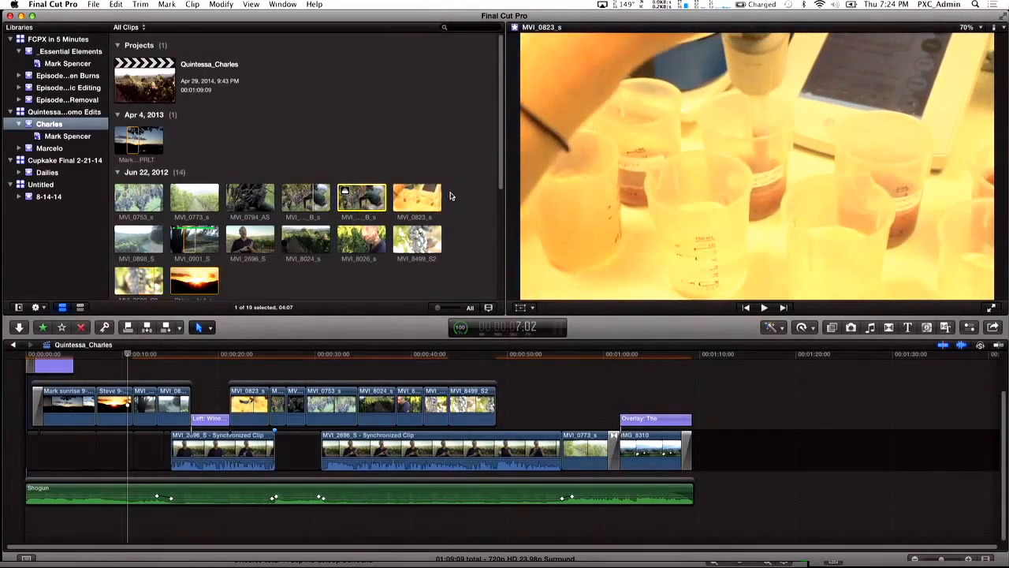
pyautogui.moveTo(431, 239); pyautogui.dragTo(428, 248)
pyautogui.click(466, 160)
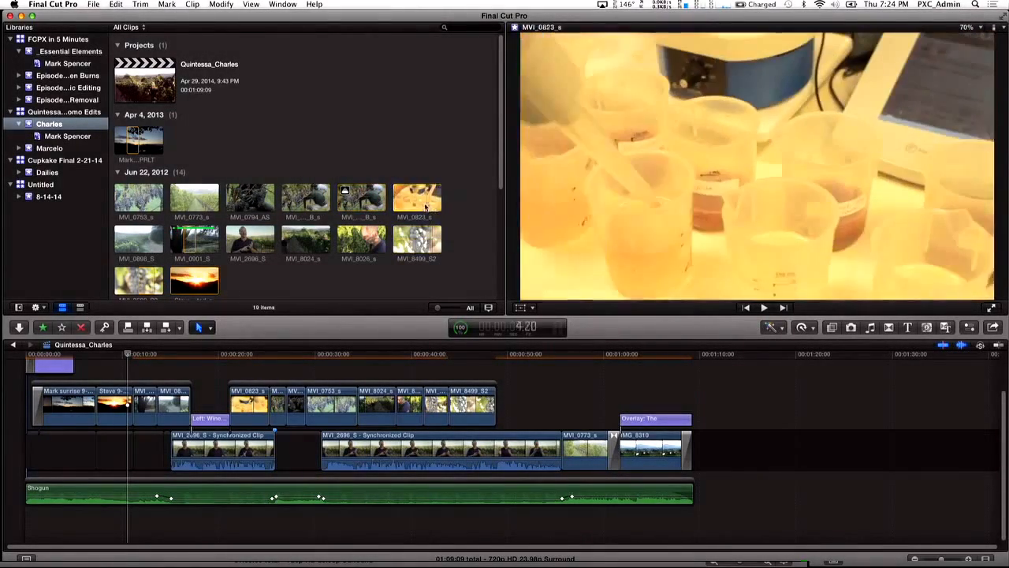
pyautogui.click(419, 198)
pyautogui.press('e')
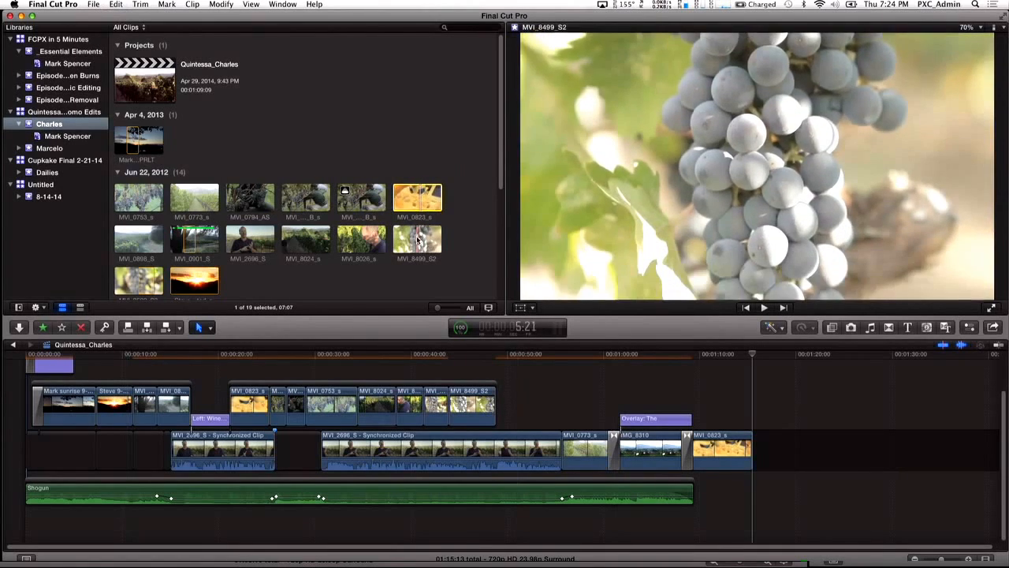
# Select a range of MVI_8499_S2 and place it over the last timeline clip, MVI_0823_s, using Replace and Add to Audition.
pyautogui.moveTo(418, 237); pyautogui.dragTo(454, 191)
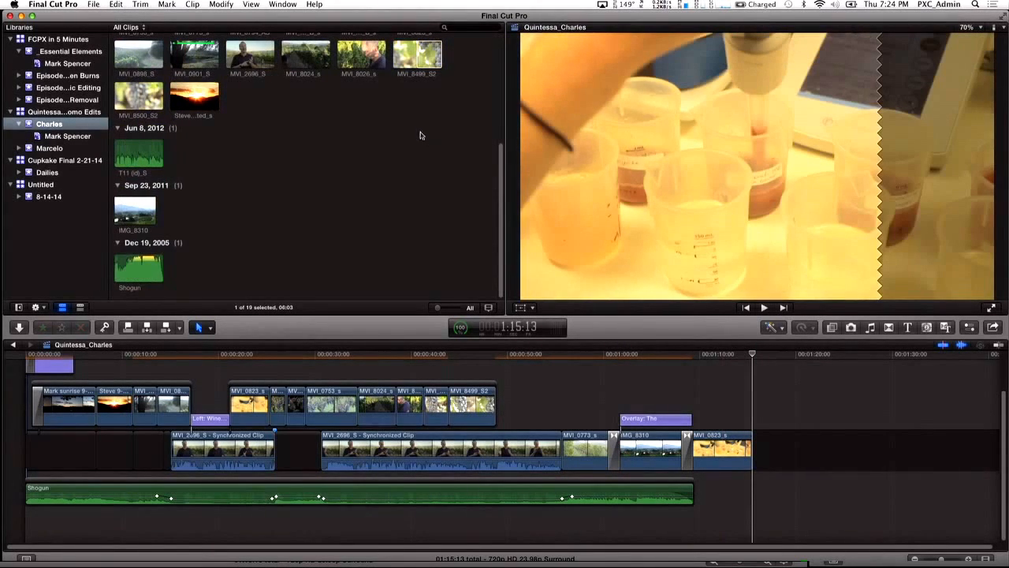
pyautogui.moveTo(501, 156); pyautogui.dragTo(505, 45)
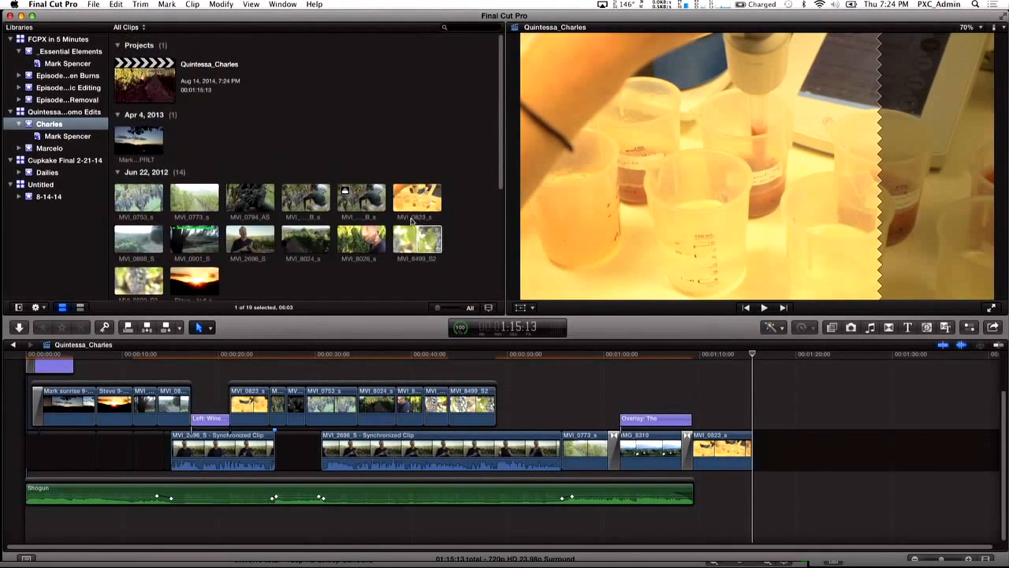
pyautogui.click(426, 239)
pyautogui.moveTo(425, 239); pyautogui.dragTo(730, 455)
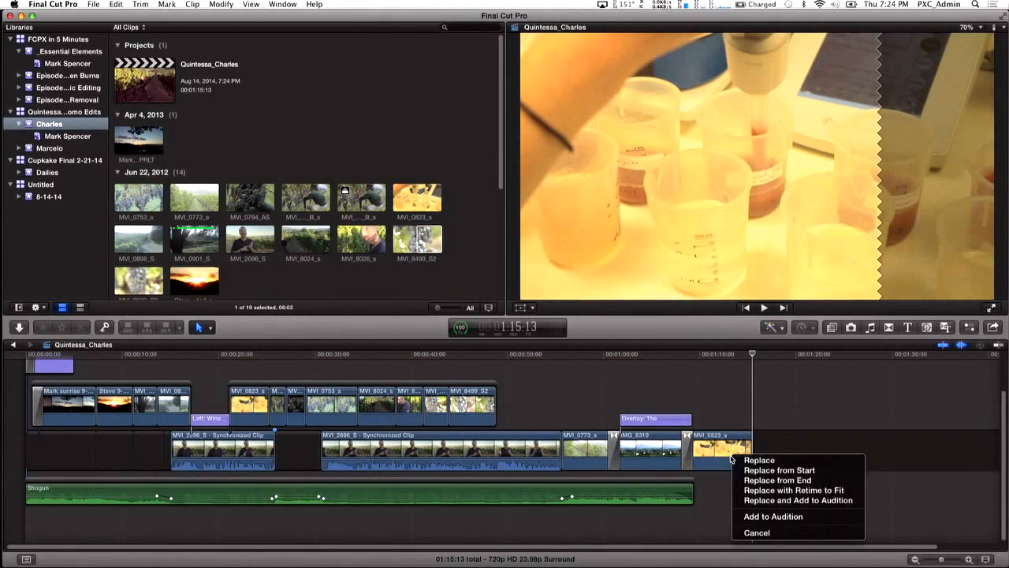
pyautogui.click(760, 499)
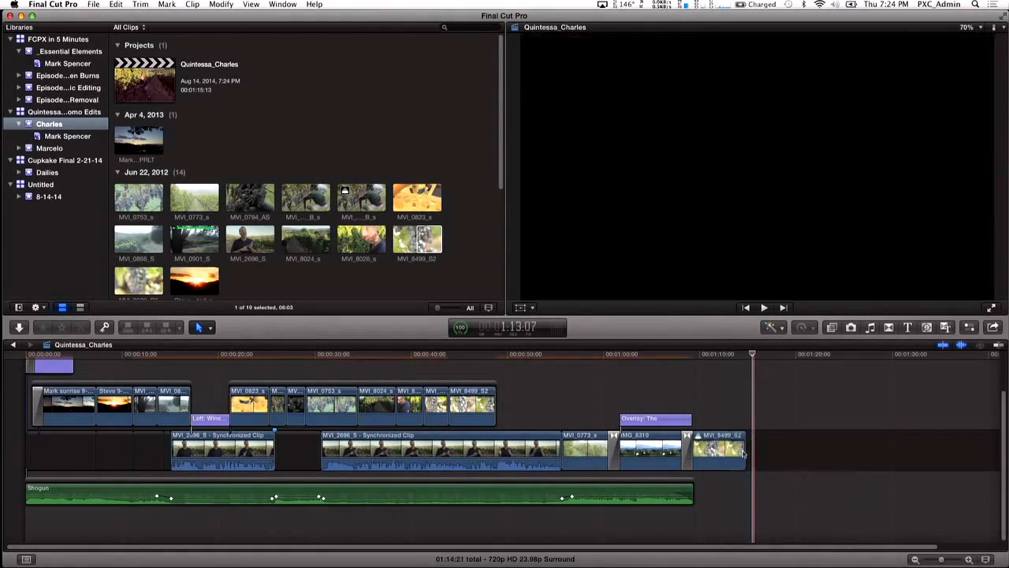
pyautogui.click(729, 357)
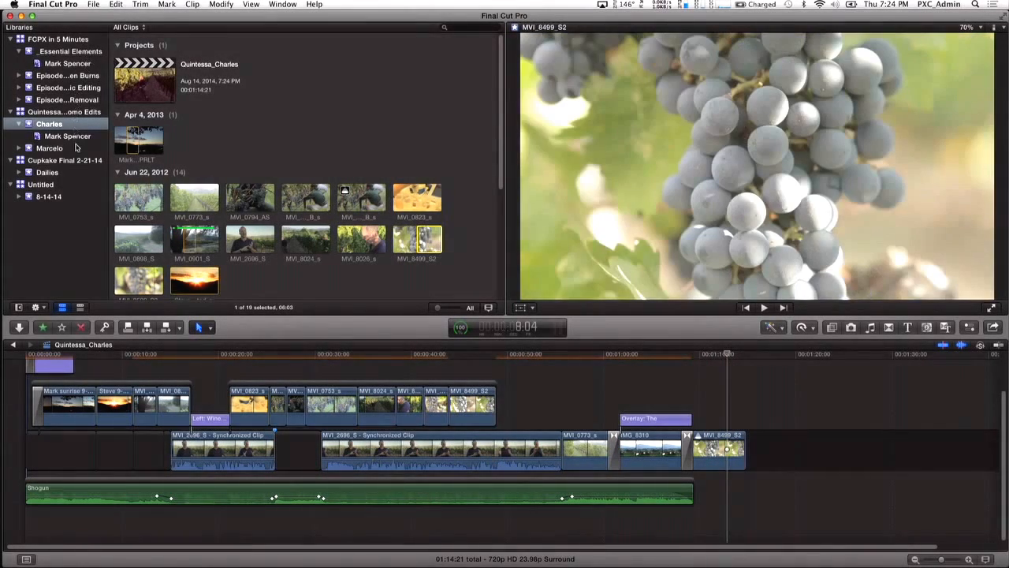
# Compare the copied smart collection's contents with its event and open the collection's filter to check the Audition type rule.
pyautogui.click(68, 137)
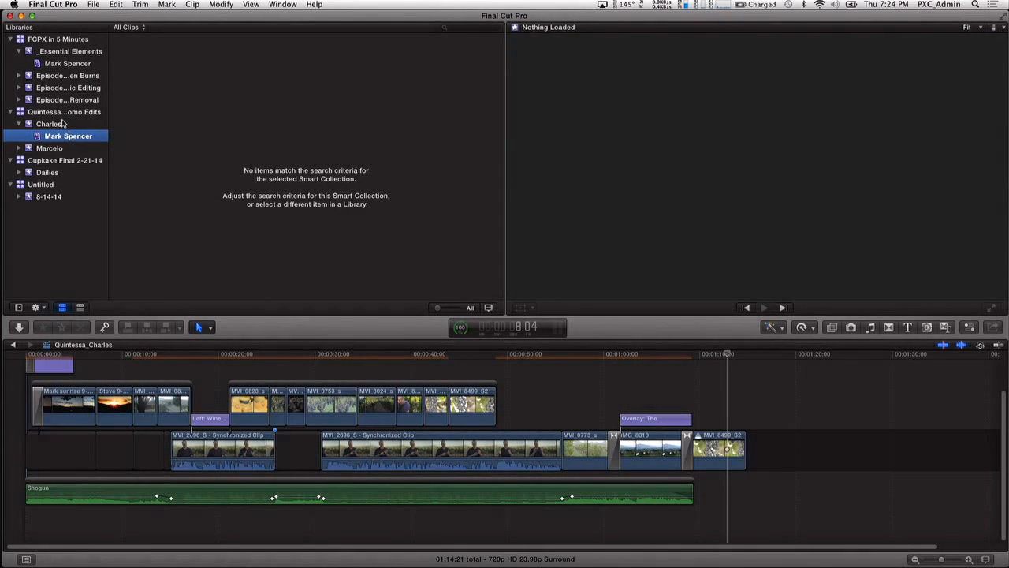
pyautogui.click(62, 124)
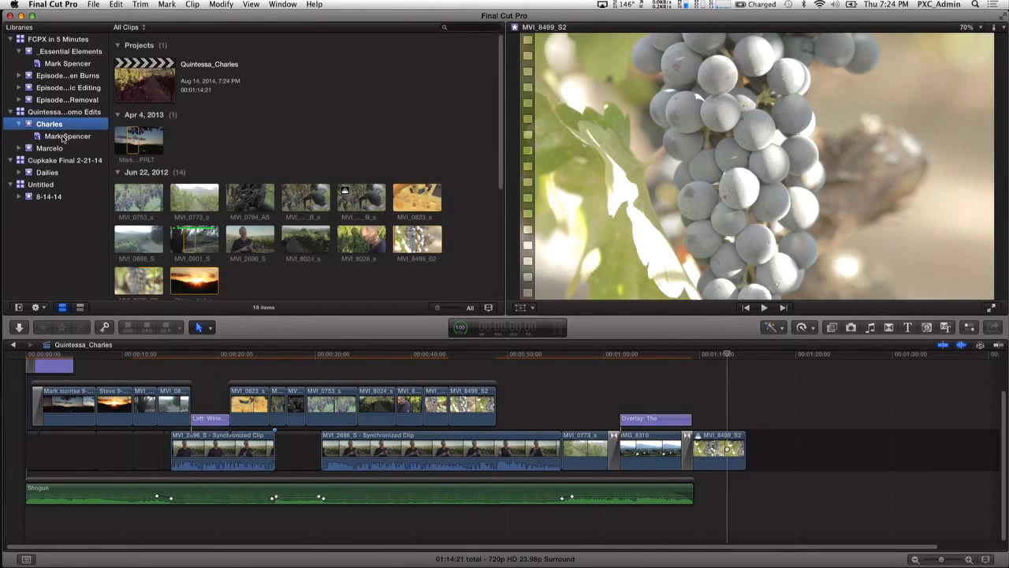
pyautogui.click(63, 136)
pyautogui.doubleClick(63, 136)
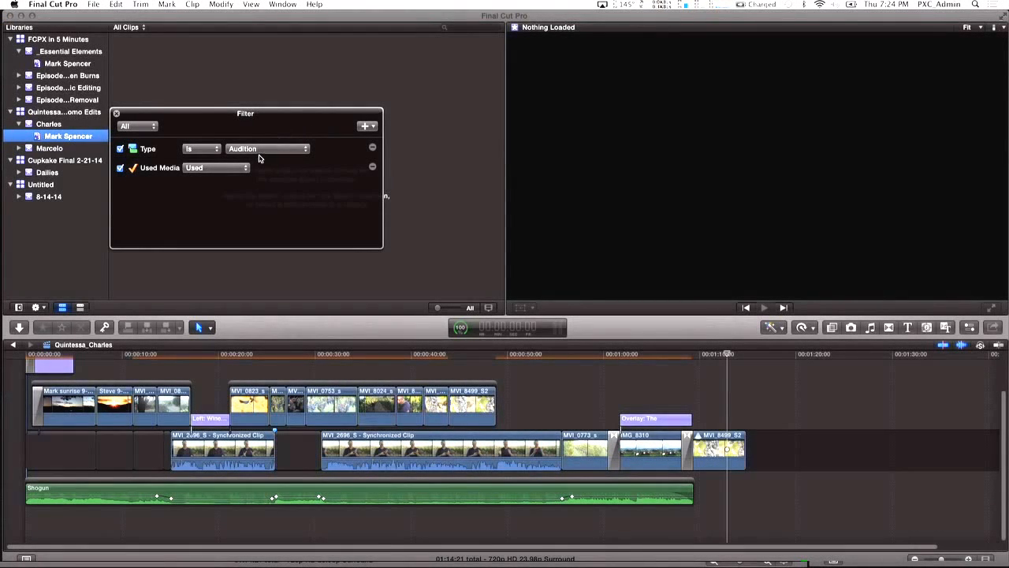
pyautogui.click(265, 151)
pyautogui.click(265, 151)
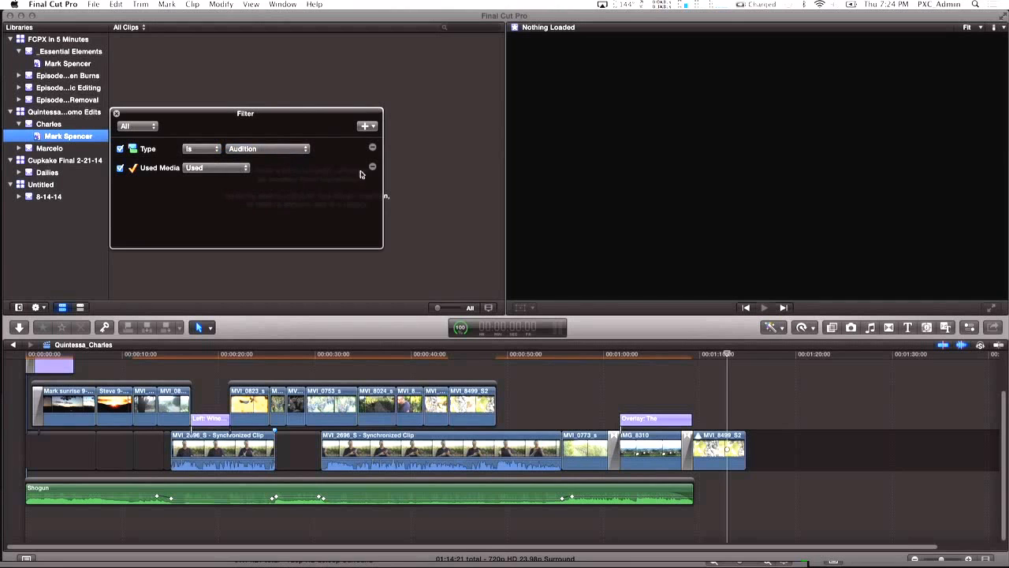
# Test the smart collection's filter with only the Type rule, switch to only the Used Media rule, and re-enable both.
pyautogui.click(120, 168)
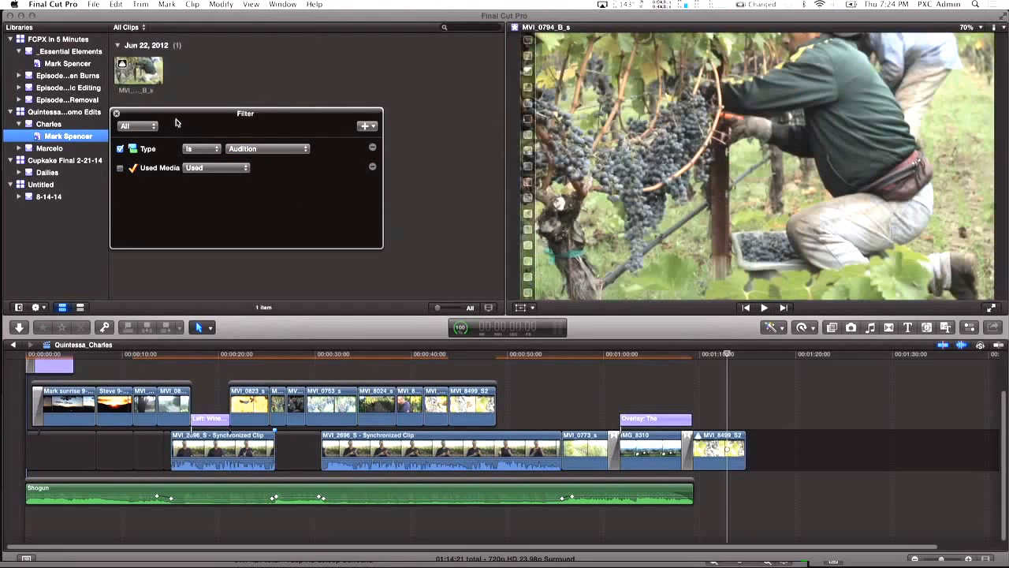
pyautogui.moveTo(175, 127); pyautogui.dragTo(456, 138)
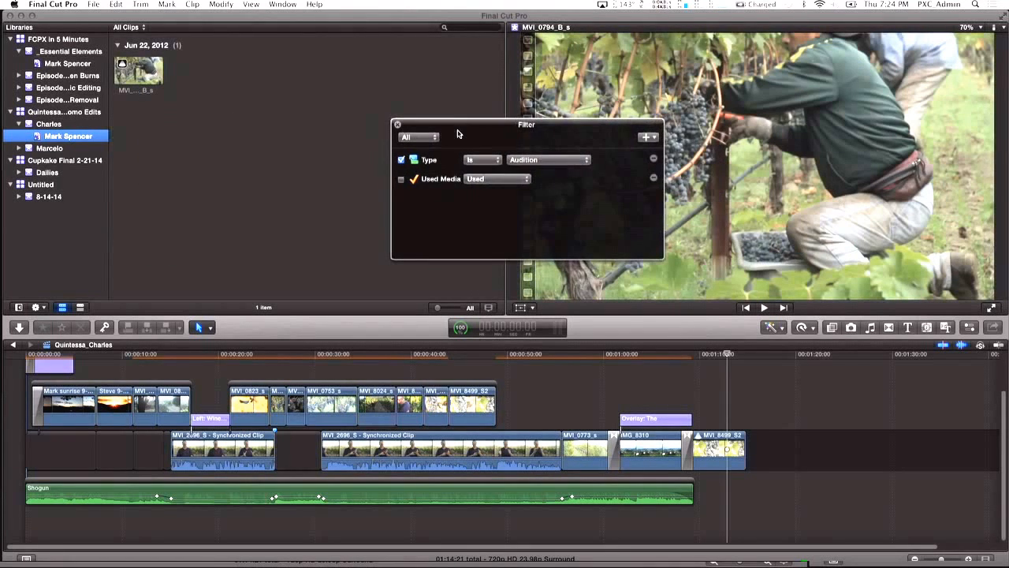
pyautogui.click(401, 180)
pyautogui.click(401, 160)
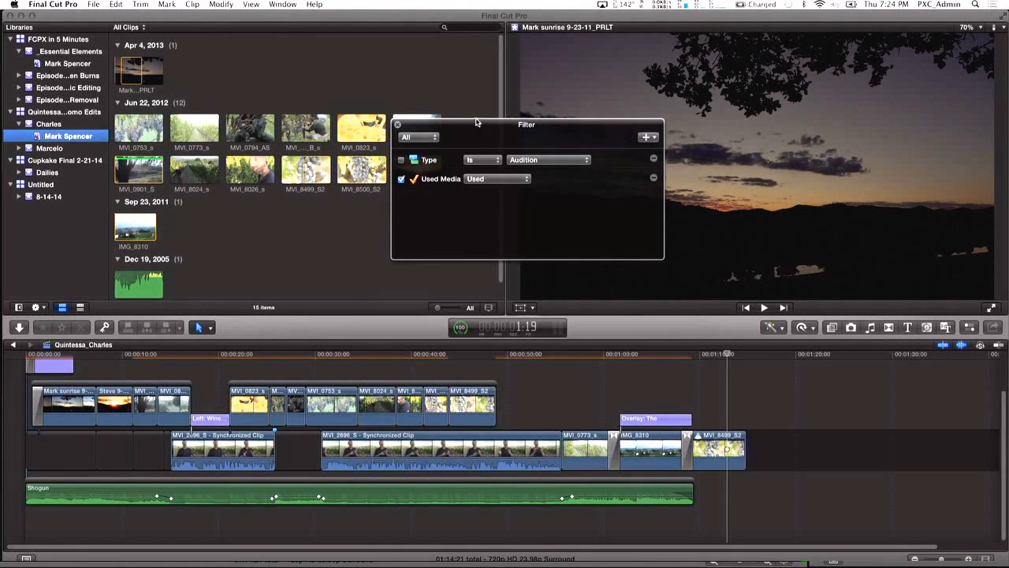
pyautogui.moveTo(477, 123); pyautogui.dragTo(637, 135)
pyautogui.scroll(-2, 384, 205)
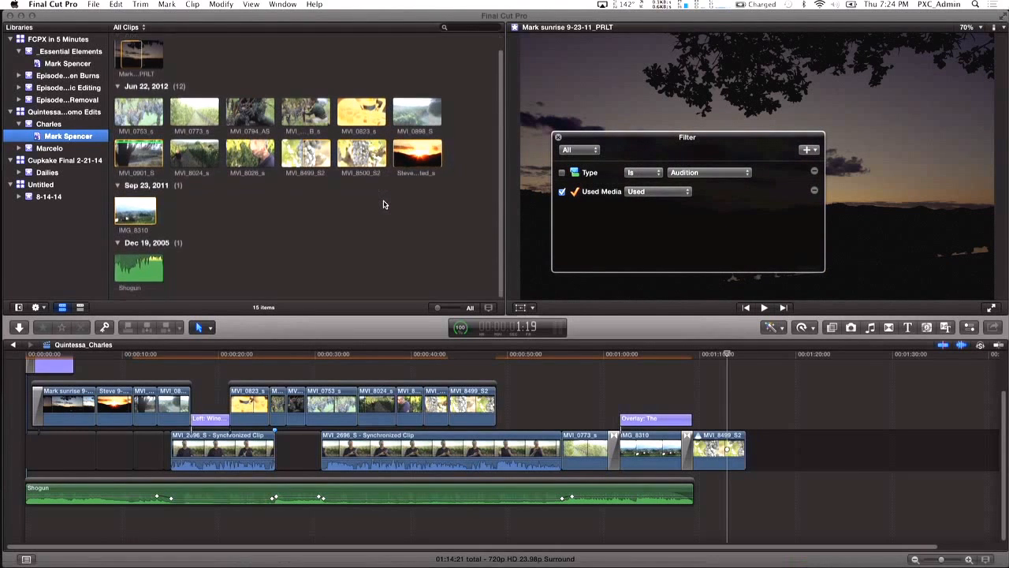
pyautogui.moveTo(502, 199); pyautogui.dragTo(518, 132)
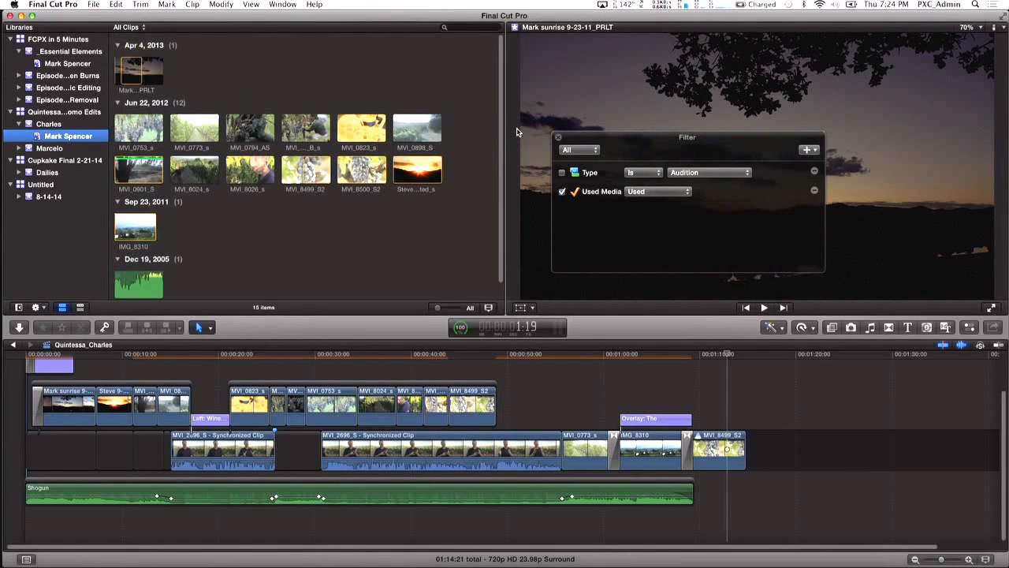
pyautogui.click(563, 172)
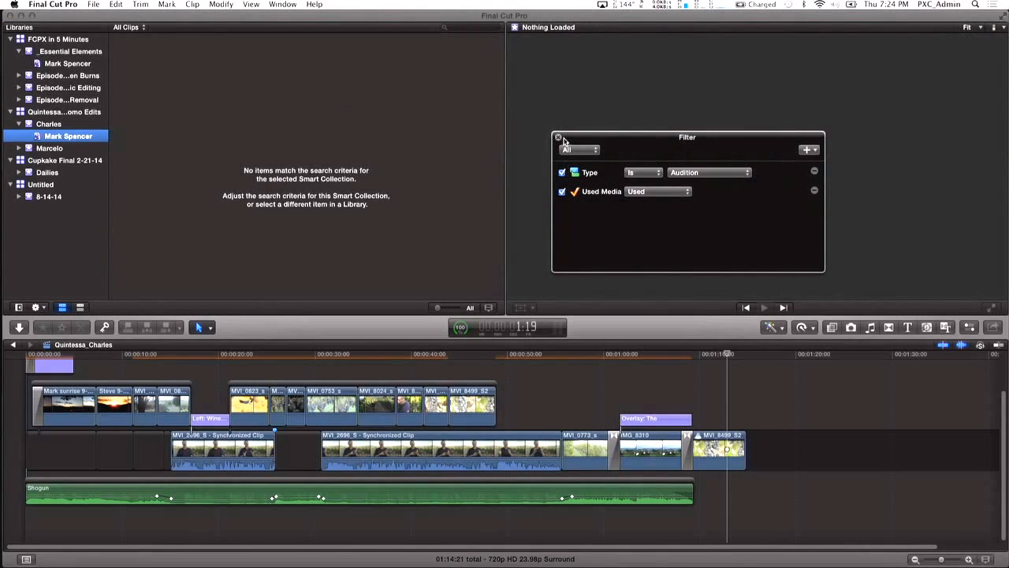
# Check the browser's clip filter options, leaving All Clips selected, and turn on the display of used media ranges.
pyautogui.click(126, 26)
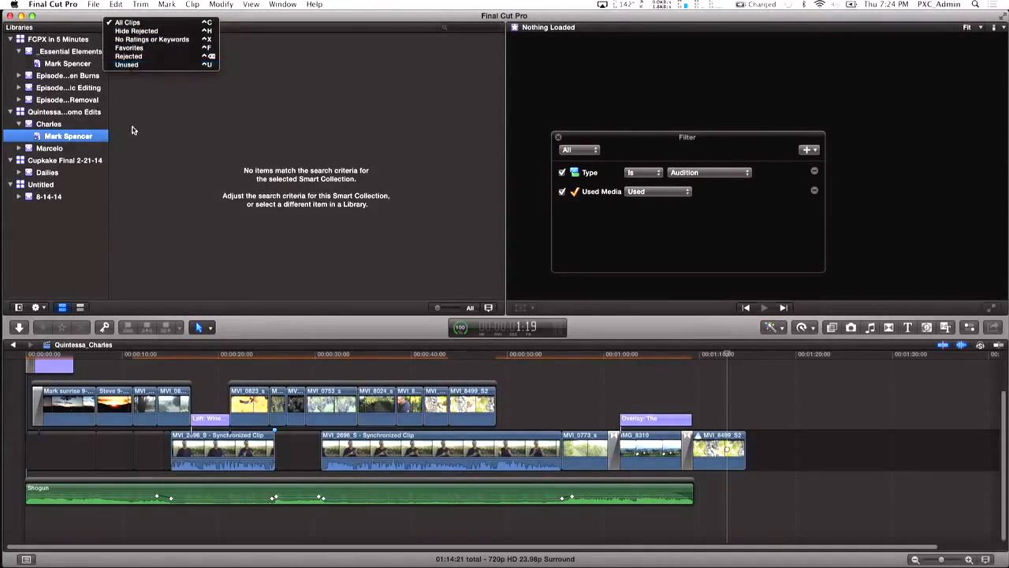
pyautogui.click(131, 23)
pyautogui.moveTo(613, 138); pyautogui.dragTo(372, 110)
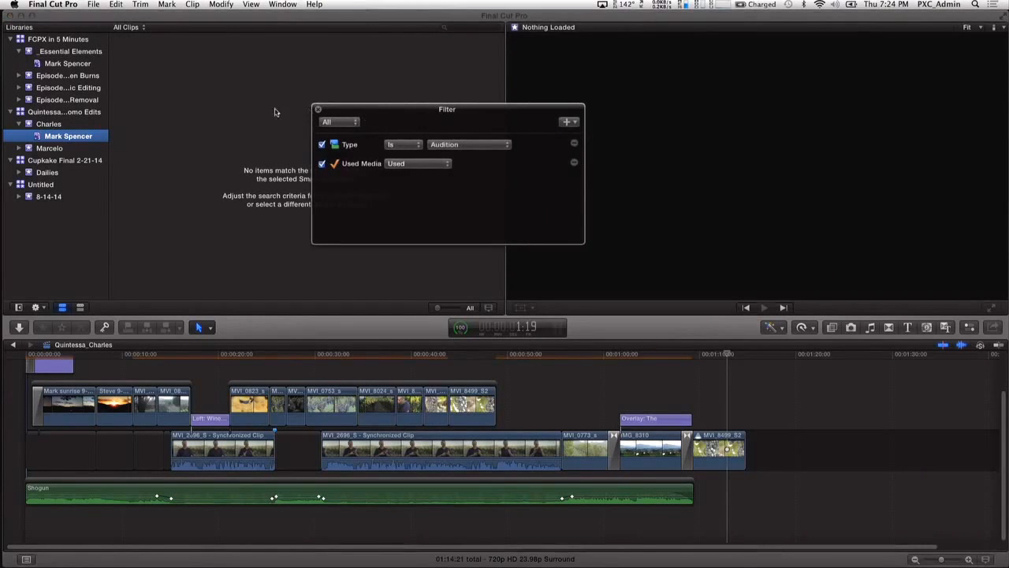
pyautogui.click(250, 5)
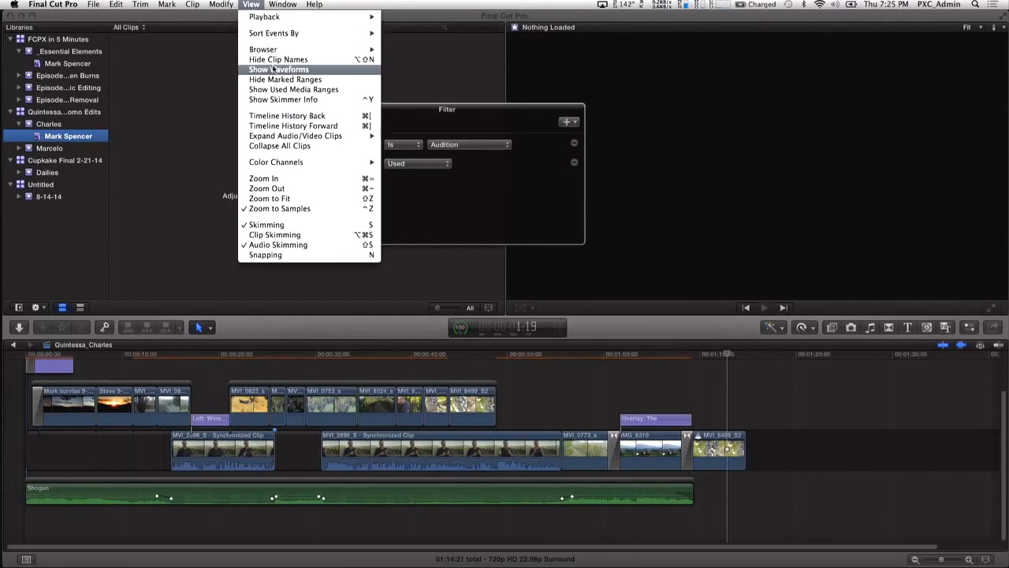
pyautogui.click(281, 91)
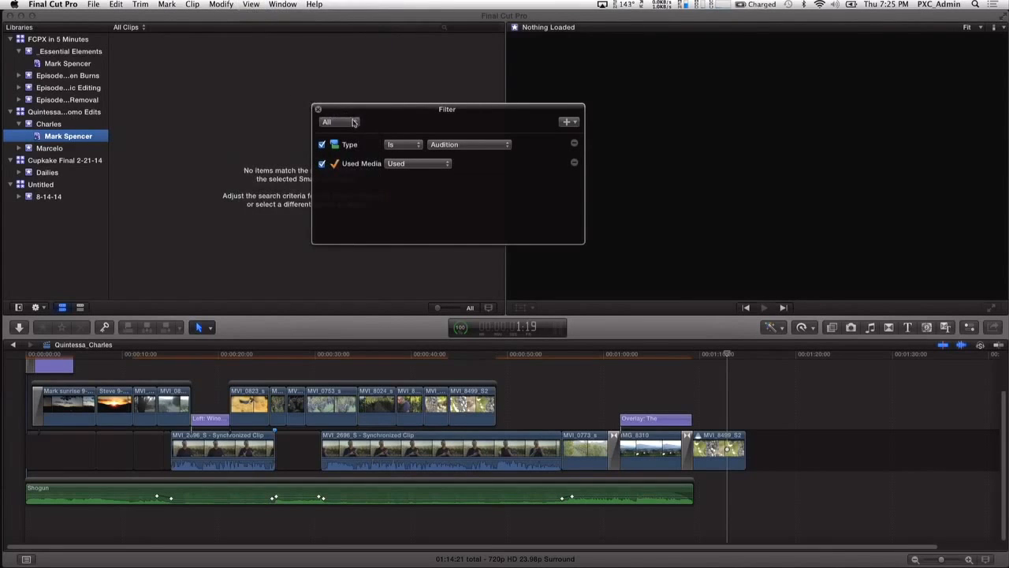
# Disable the filter's Used Media rule and inspect the audition clip for used media range markings.
pyautogui.moveTo(366, 110); pyautogui.dragTo(343, 106)
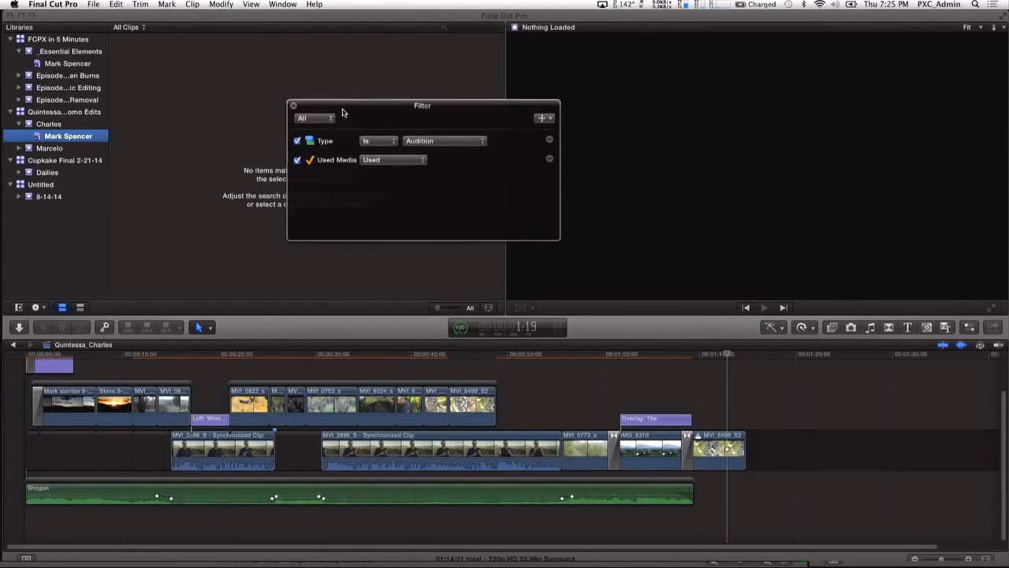
pyautogui.click(298, 161)
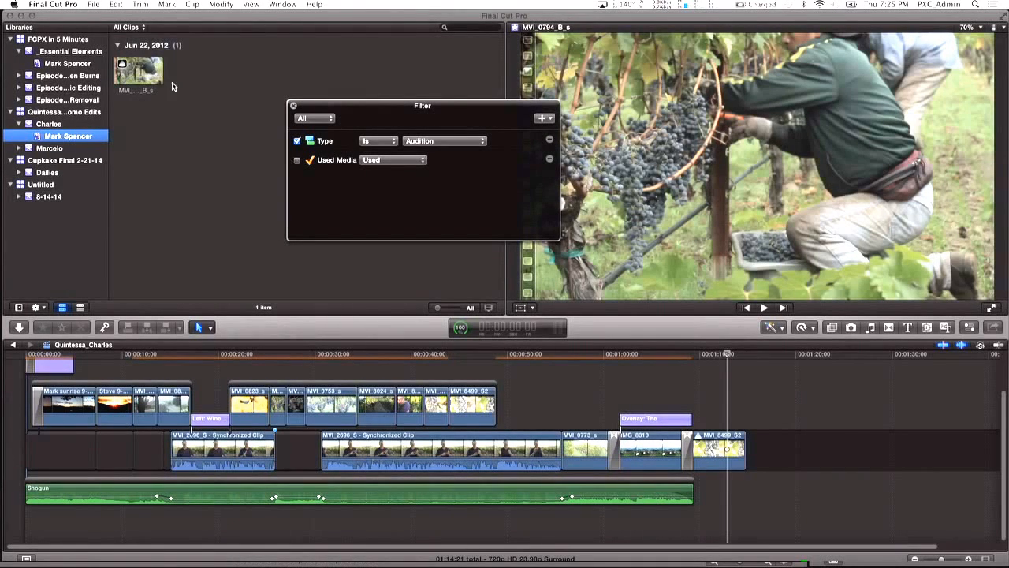
pyautogui.click(142, 70)
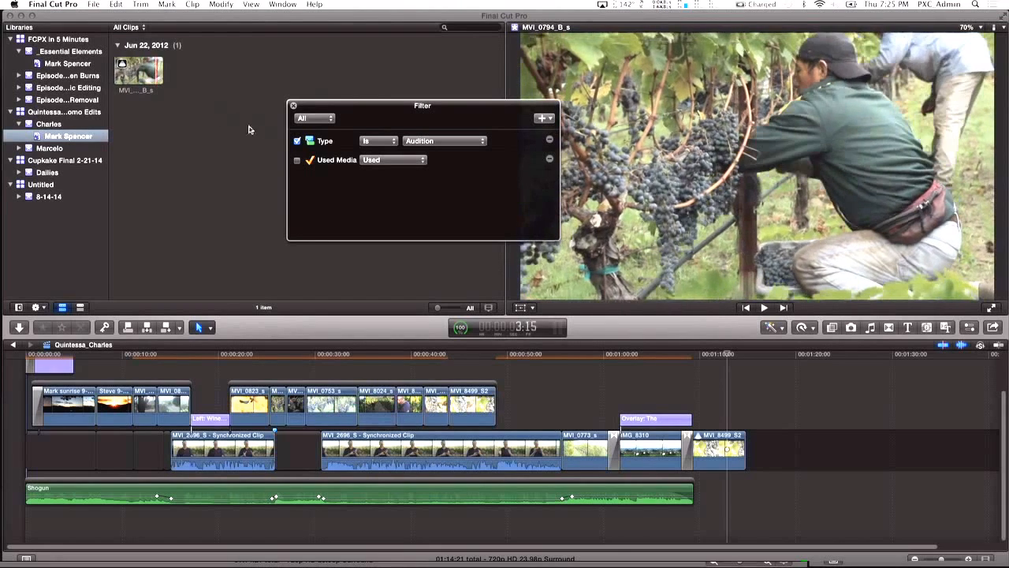
# Switch the filter to only the Used Media rule, disabling the Type rule, and review the matching clips' used ranges.
pyautogui.click(297, 142)
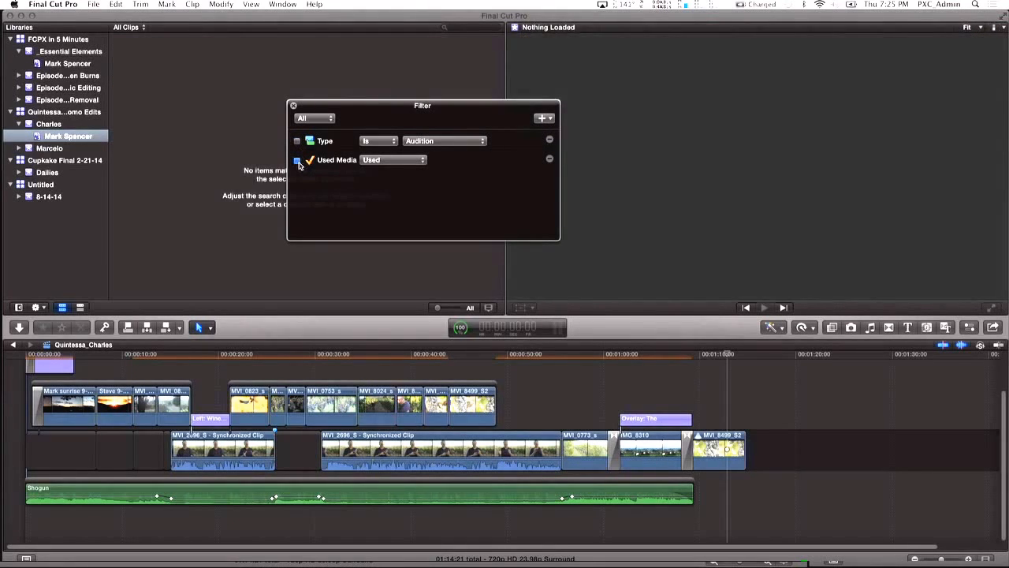
pyautogui.click(297, 161)
pyautogui.moveTo(358, 108); pyautogui.dragTo(629, 131)
pyautogui.scroll(-2, 398, 225)
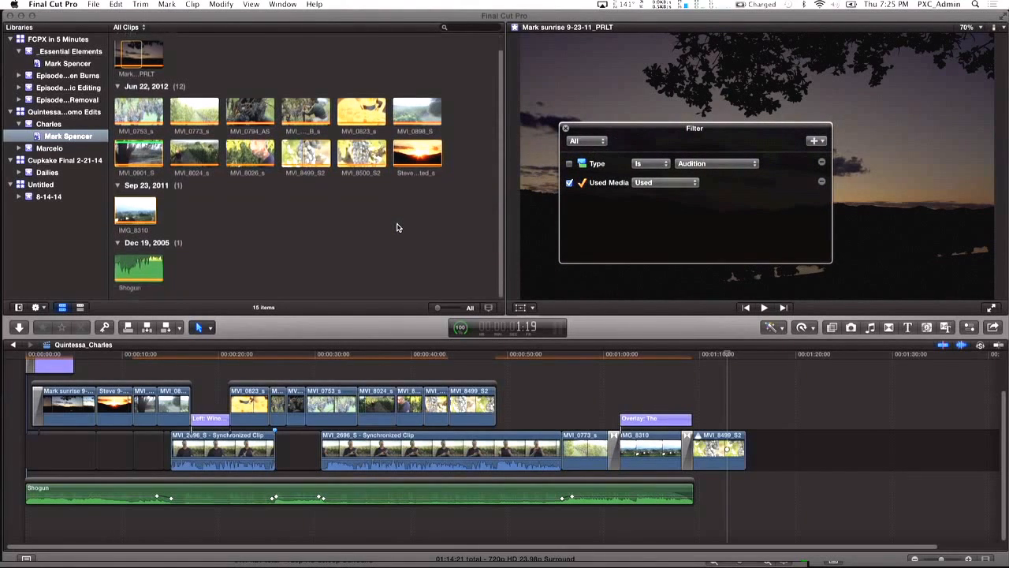
pyautogui.scroll(2, 398, 225)
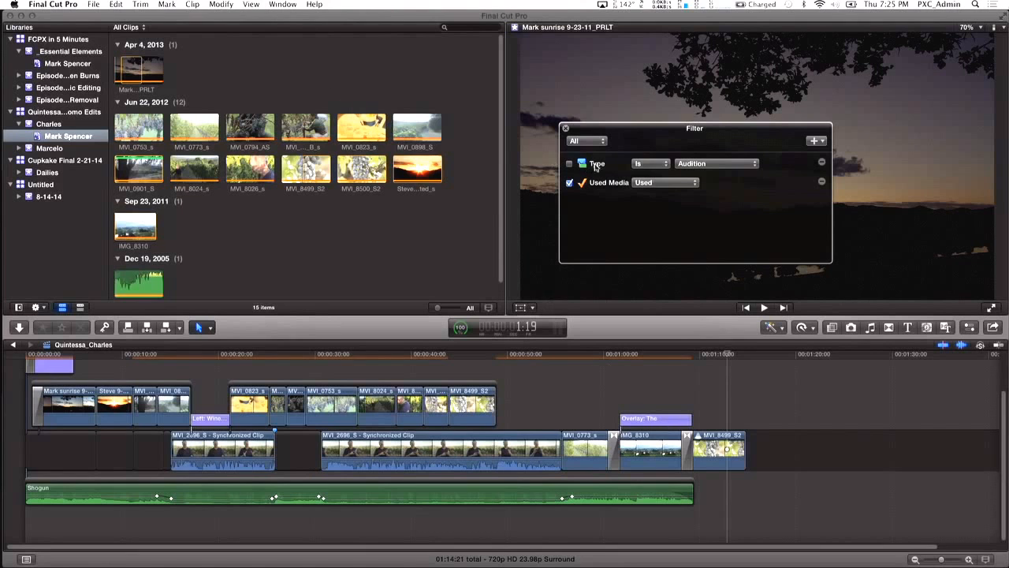
pyautogui.moveTo(599, 131); pyautogui.dragTo(498, 111)
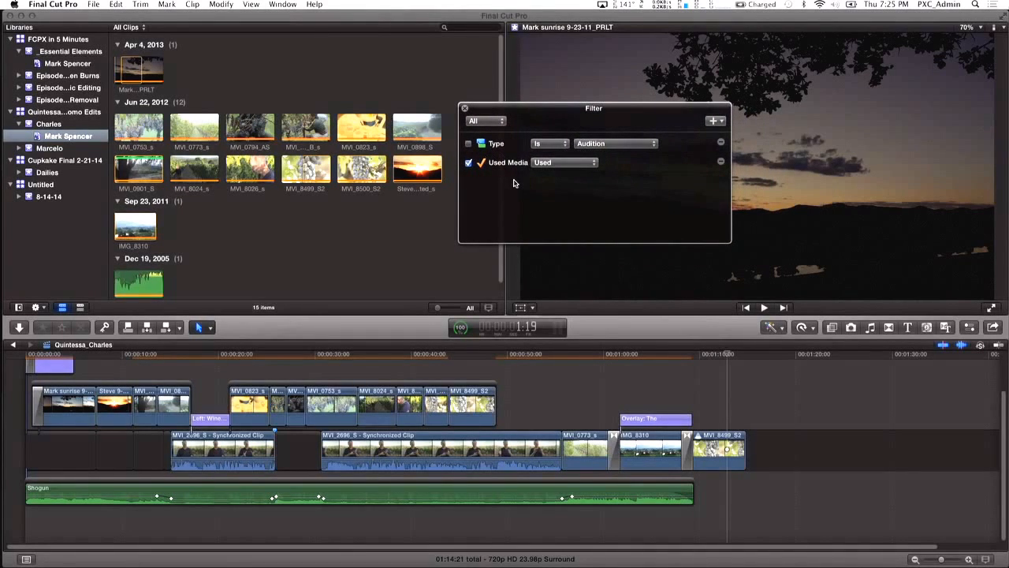